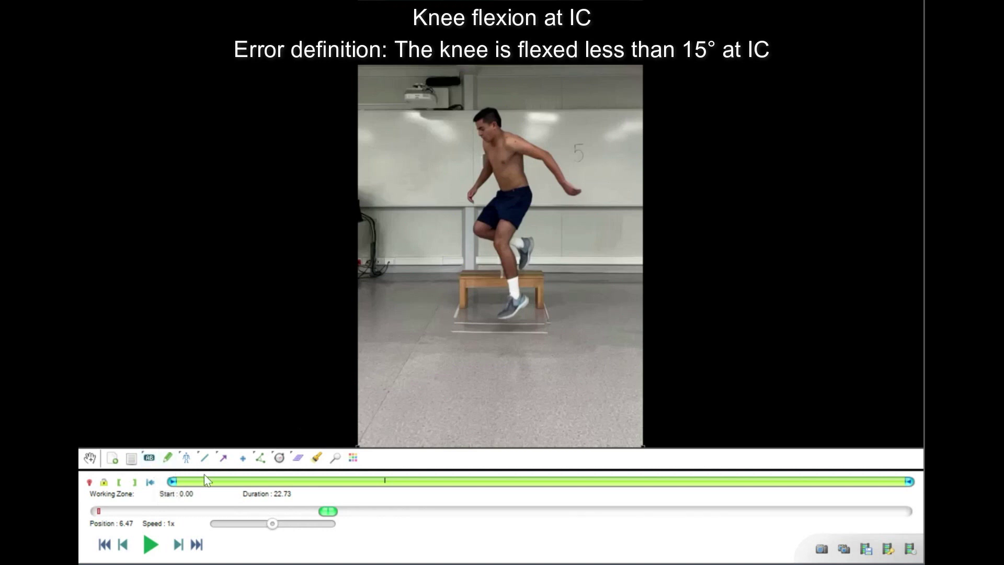
Advance the side-view video frame by frame to initial foot contact at position 6.87.
left_click(179, 548)
left_click(180, 548)
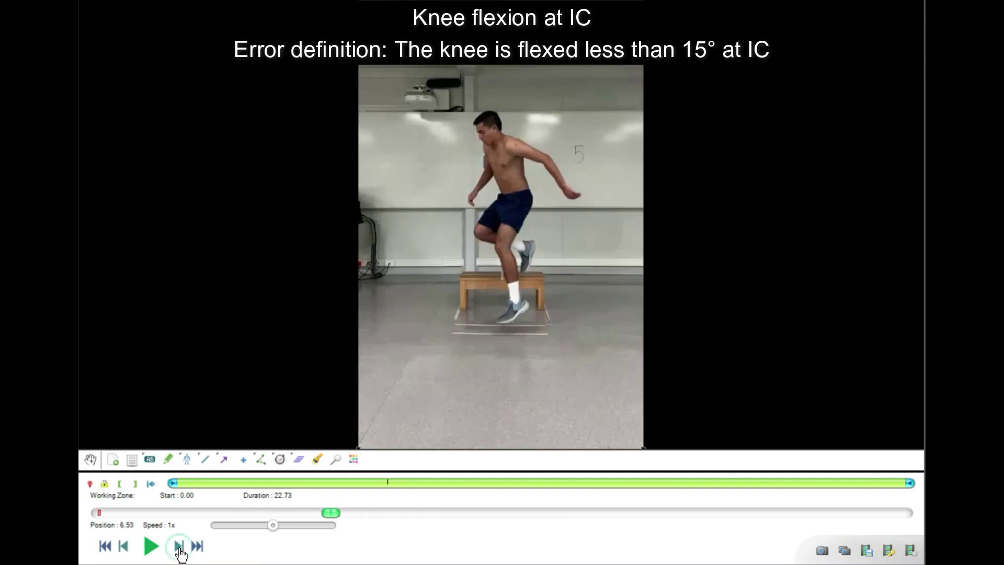
left_click(179, 548)
left_click(179, 547)
left_click(179, 548)
left_click(180, 548)
left_click(179, 547)
left_click(179, 548)
left_click(179, 548)
left_click(180, 548)
left_click(179, 548)
left_click(179, 547)
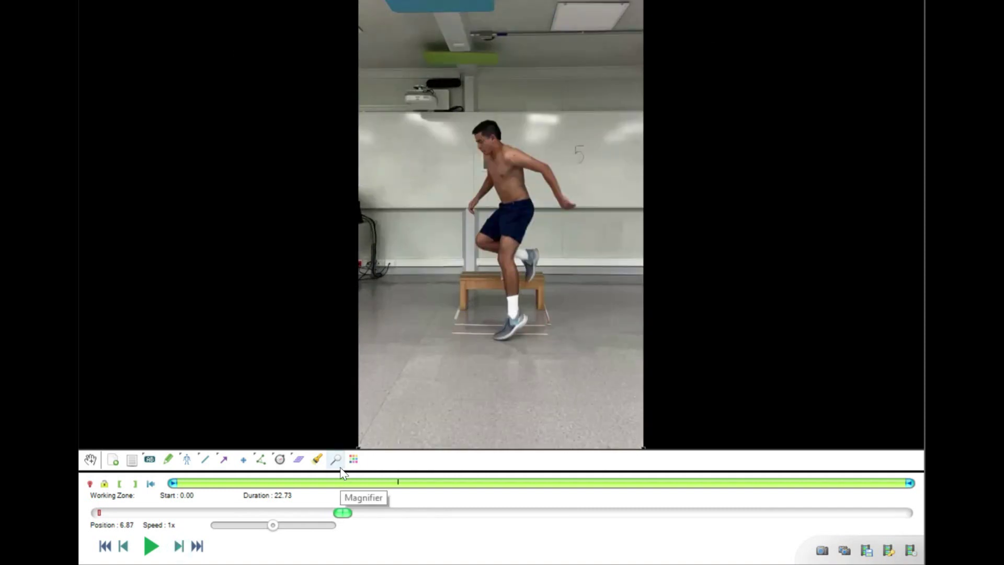
Measure knee flexion with an Angle centred on the landing knee, its arms reaching the hip and ankle, displayed as the supplementary angle.
left_click(260, 460)
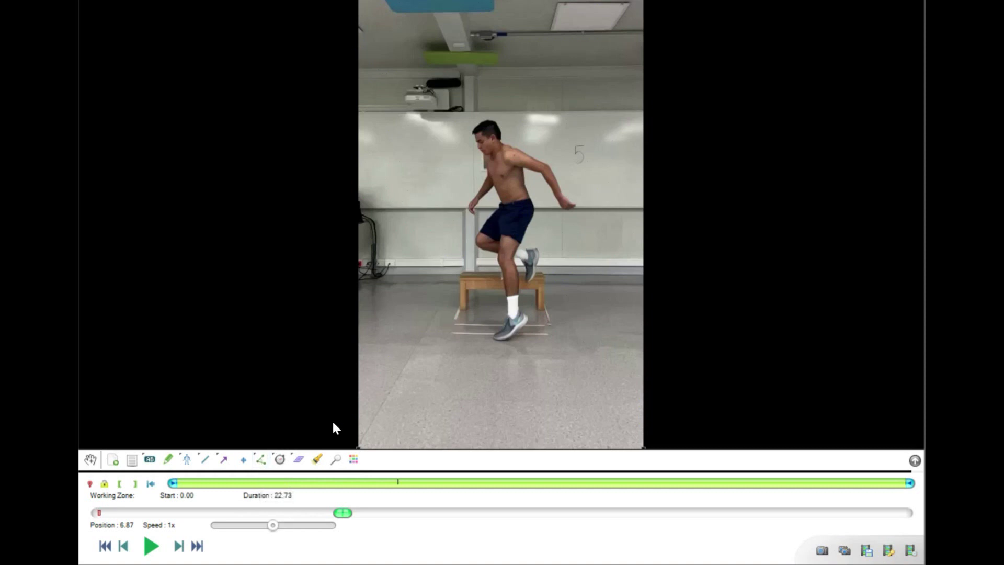
left_click(255, 459)
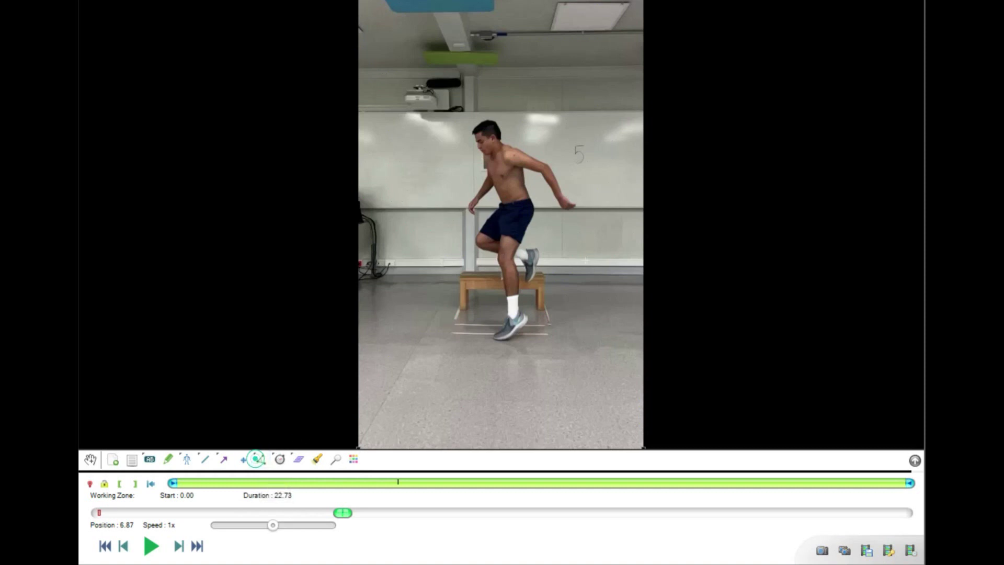
left_click(505, 259)
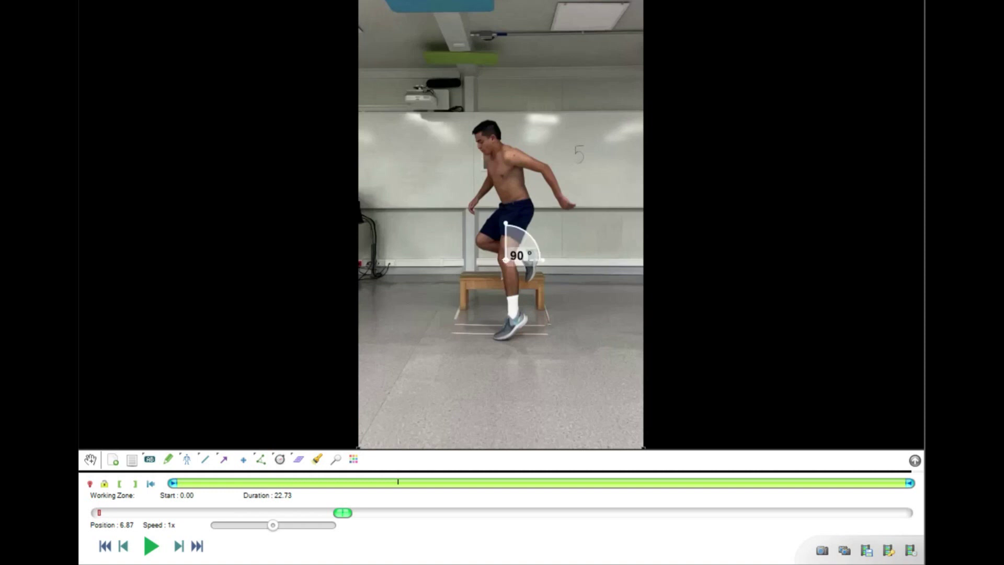
left_click(503, 224)
left_click_drag(528, 214, 521, 214)
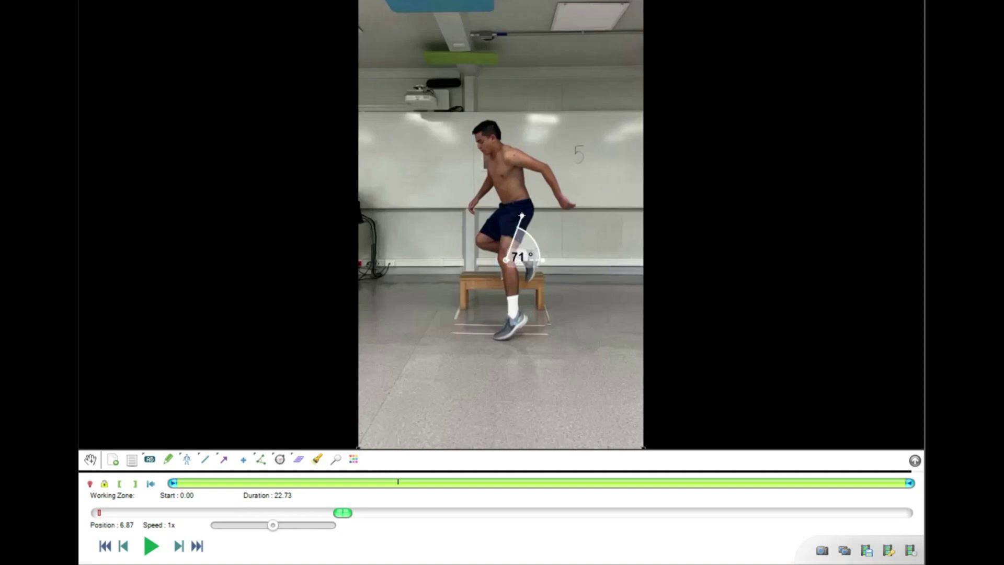
left_click_drag(544, 260, 510, 297)
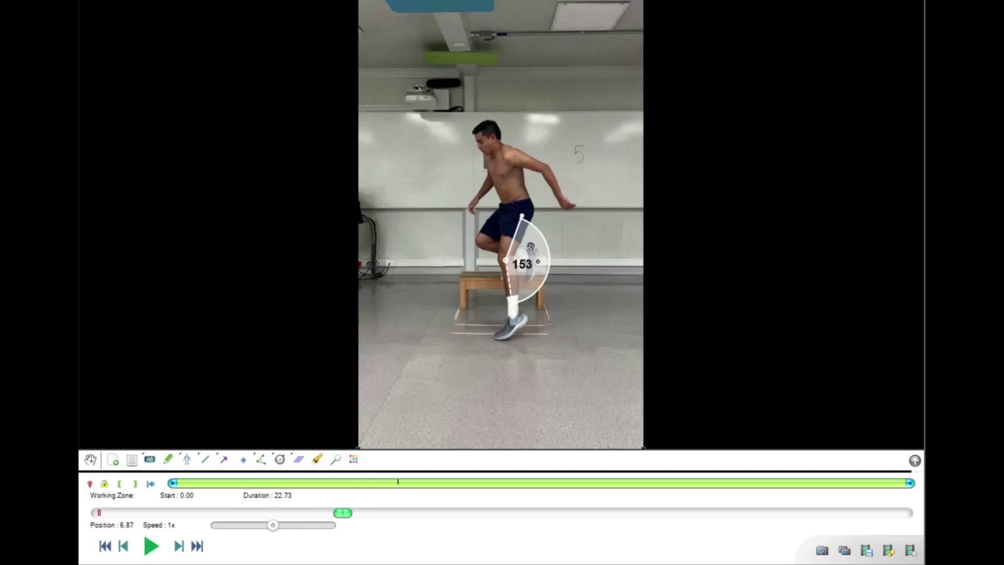
right_click(536, 265)
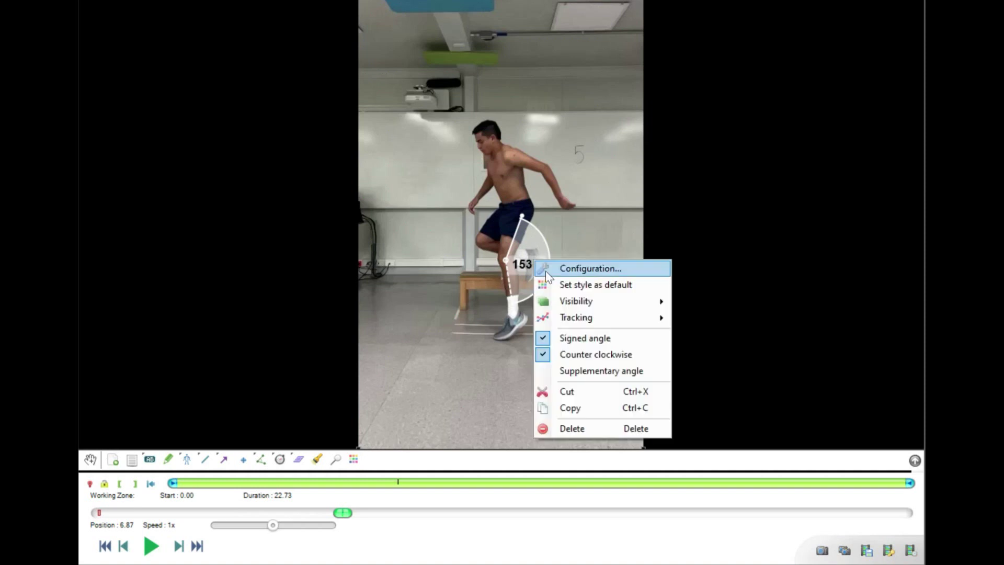
left_click(585, 372)
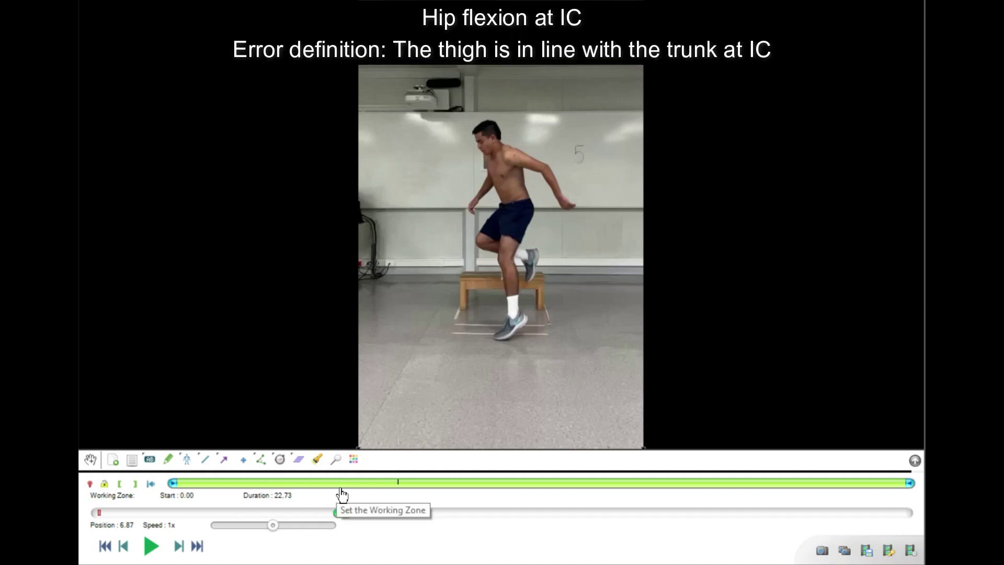
Measure hip flexion with an Angle centred on the hip, its arms reaching the knee and the neck base, displayed as the supplementary angle.
left_click(261, 459)
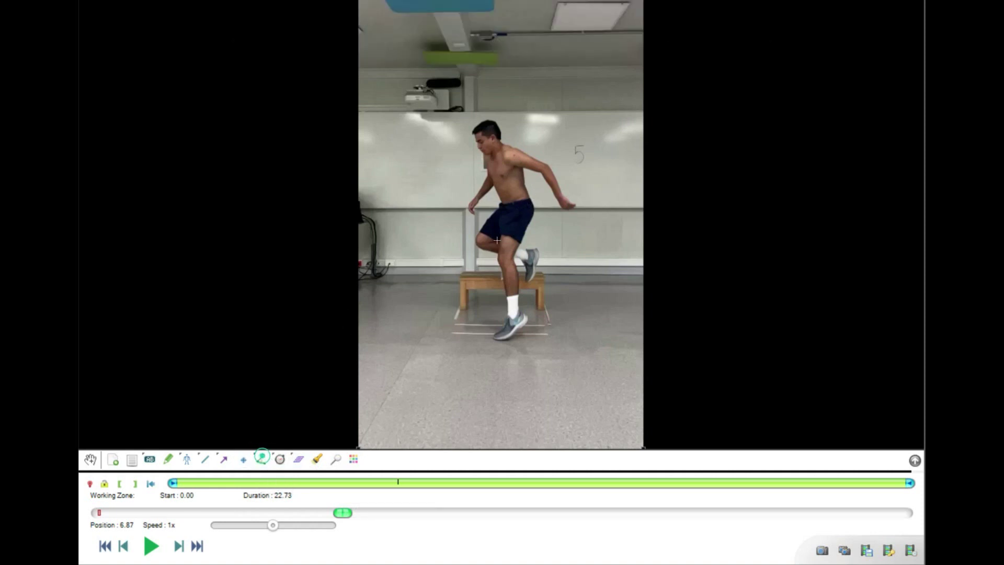
left_click(524, 214)
left_click_drag(559, 214, 506, 258)
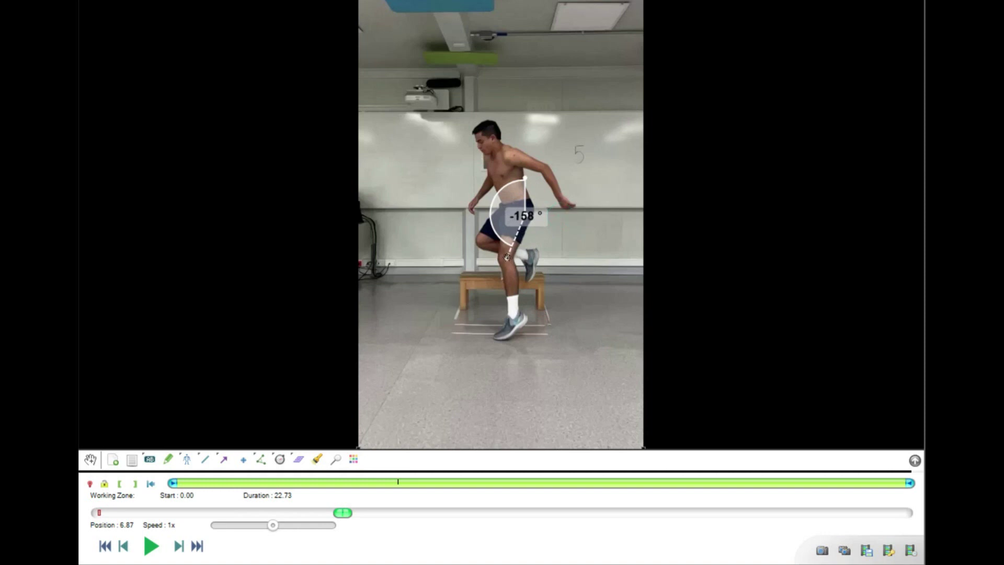
left_click_drag(523, 176, 504, 137)
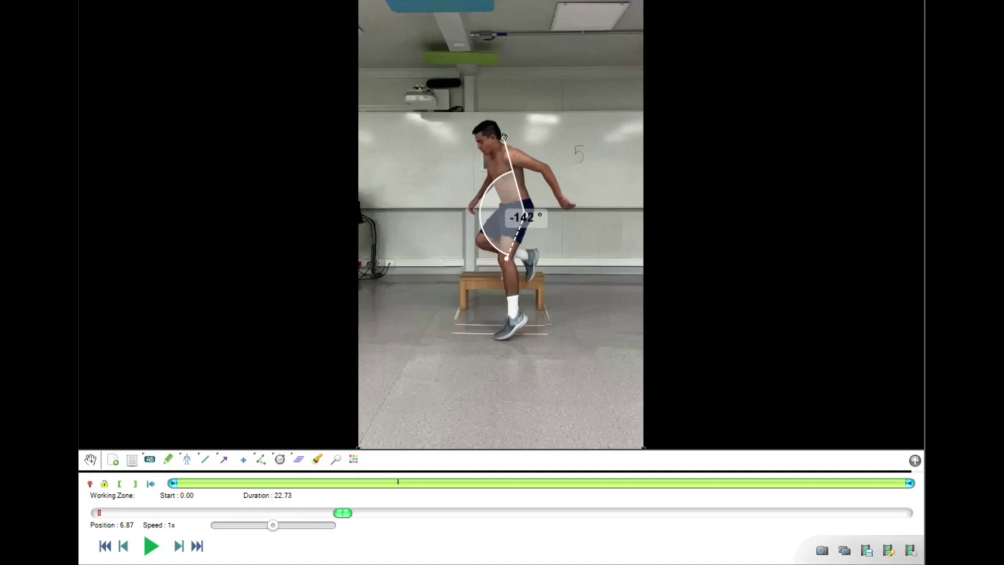
right_click(510, 216)
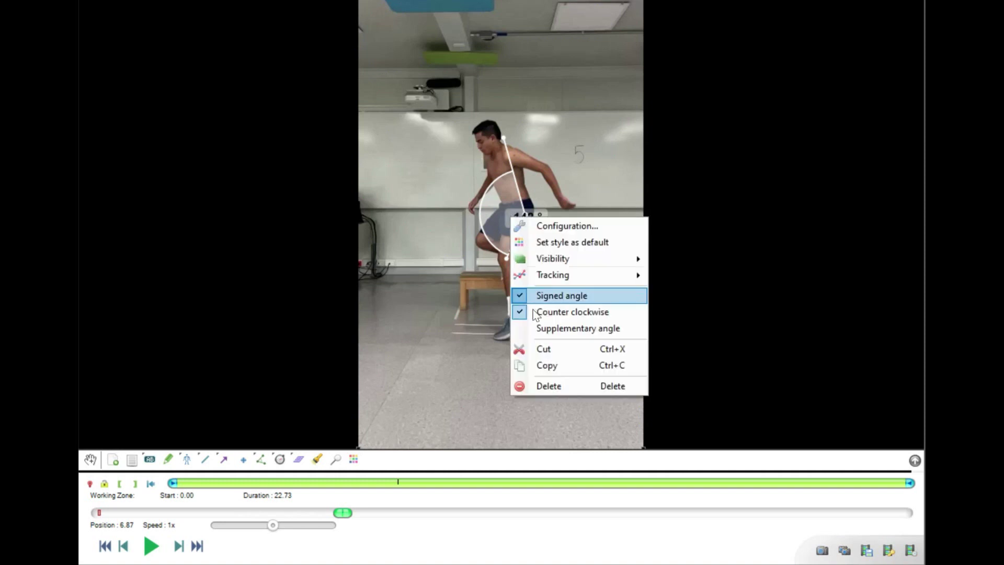
left_click(523, 328)
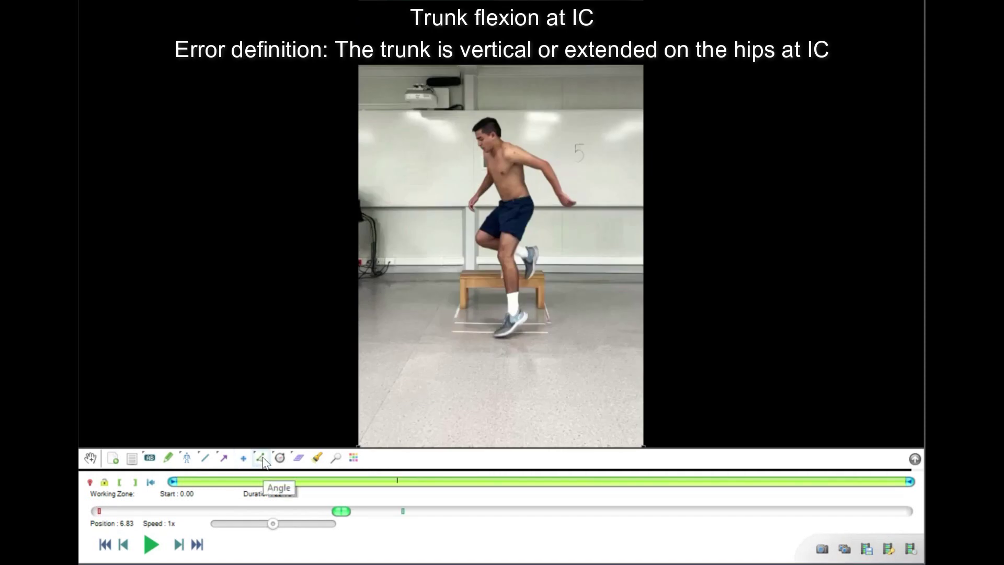
Measure trunk flexion with an Angle centred on the hip, one arm vertical and the other along the trunk.
left_click(263, 459)
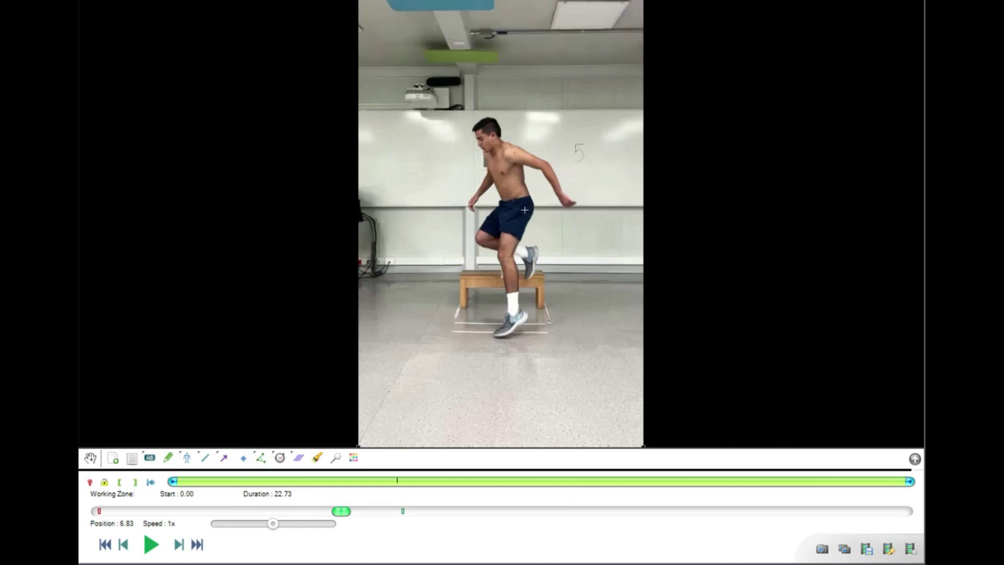
mouse_move(524, 209)
left_mouse_down()
mouse_move(565, 207)
mouse_move(525, 137)
mouse_move(525, 111)
left_mouse_up()
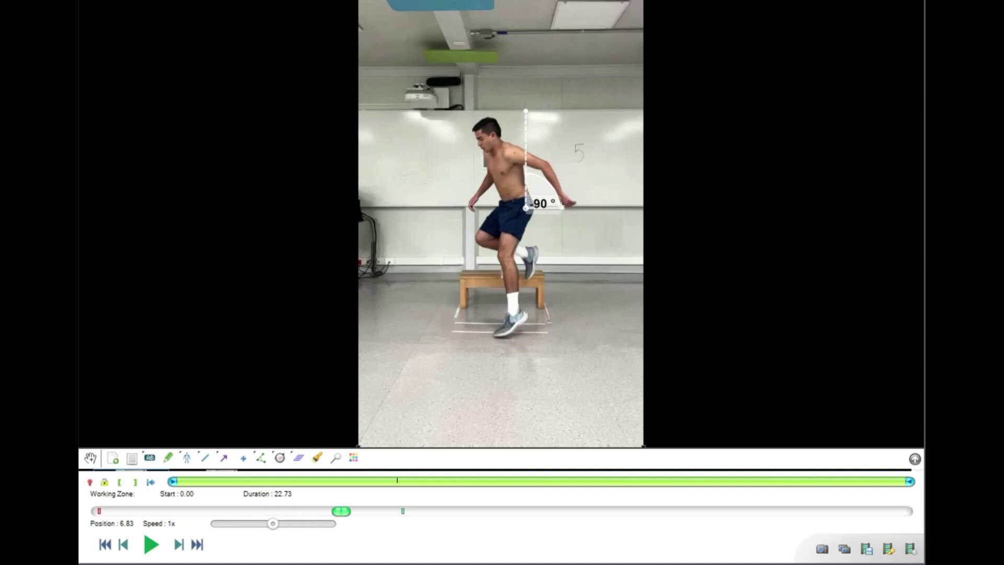
left_click_drag(562, 208, 501, 119)
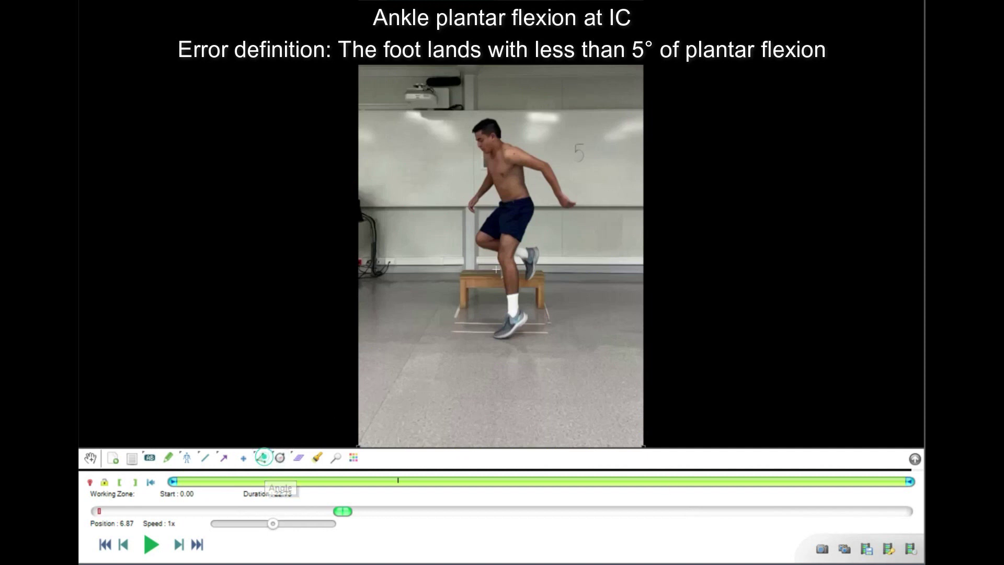
Measure ankle plantar flexion with an Angle centred on the ankle, its arms reaching the knee and toes, displayed as the supplementary angle.
left_click(266, 463)
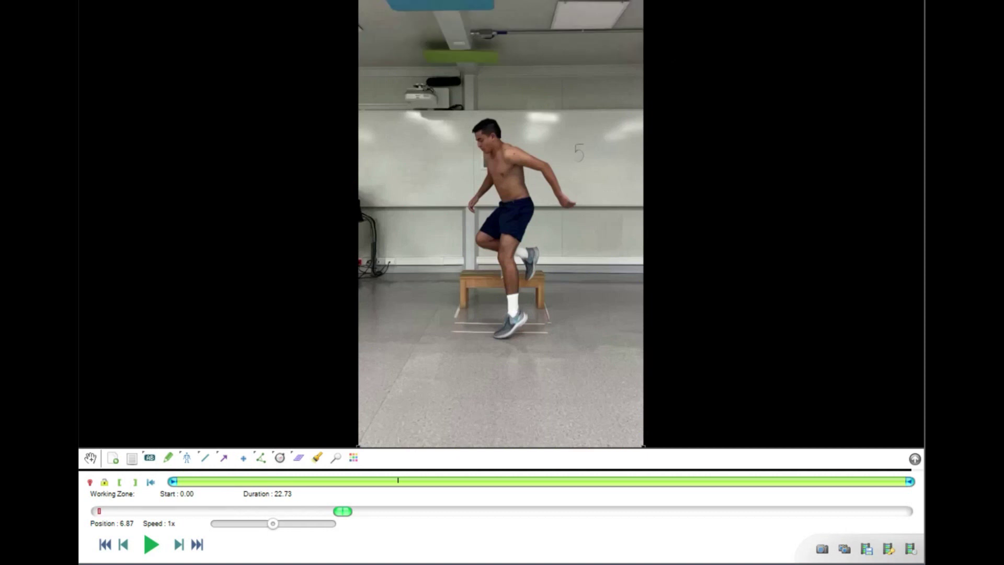
left_click(510, 312)
left_click_drag(512, 293, 508, 258)
left_click_drag(547, 321, 497, 333)
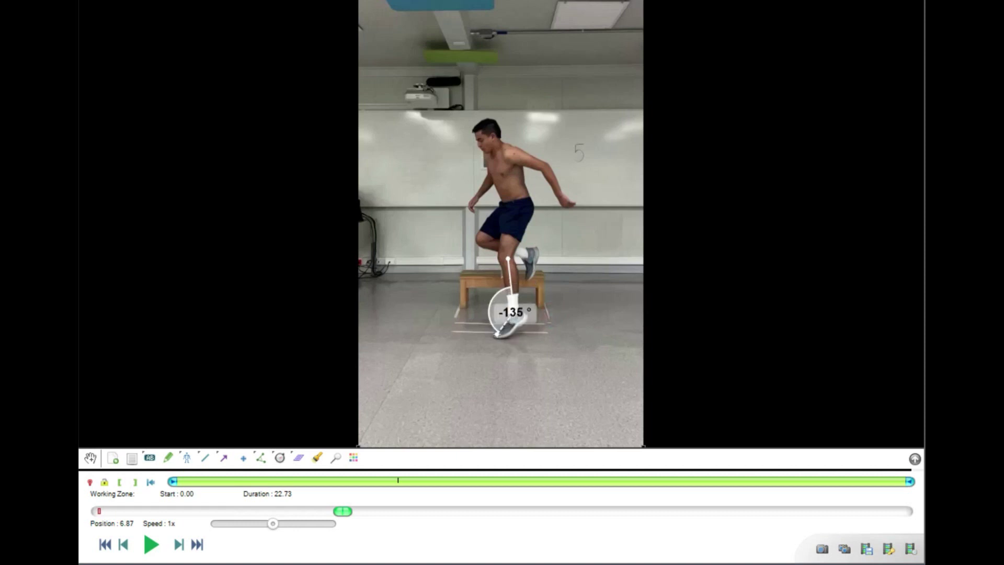
right_click(502, 315)
left_click(543, 427)
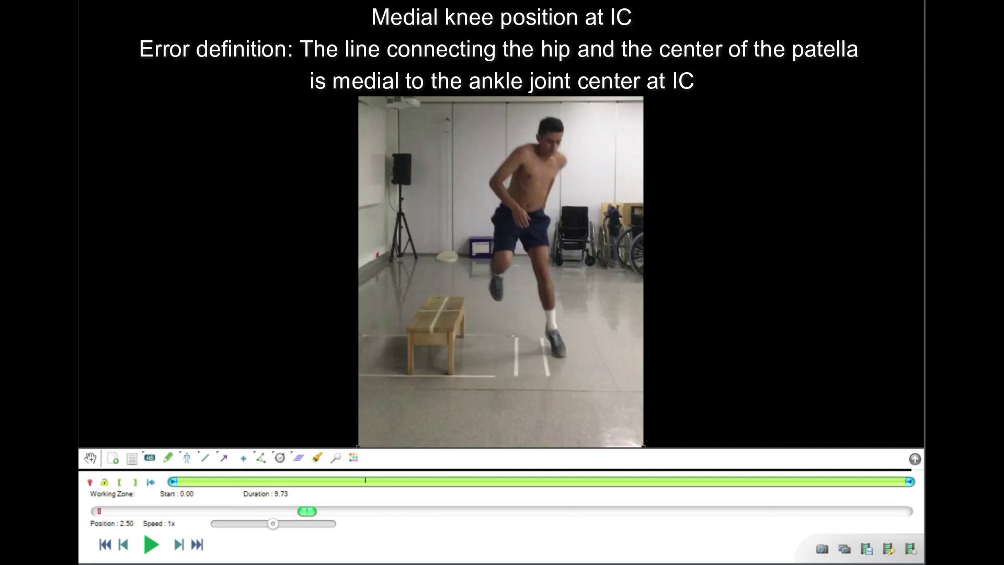
Draw two lines on the front view from the landing hip past the foot, one through the ankle centre and one through the patella centre.
left_click(205, 460)
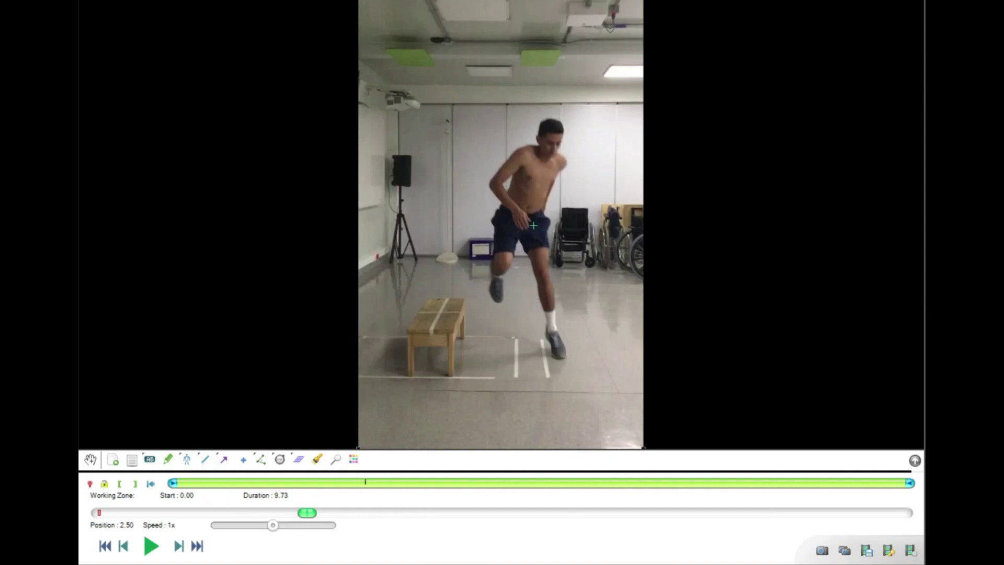
left_click_drag(534, 226, 563, 366)
left_click_drag(534, 227, 554, 368)
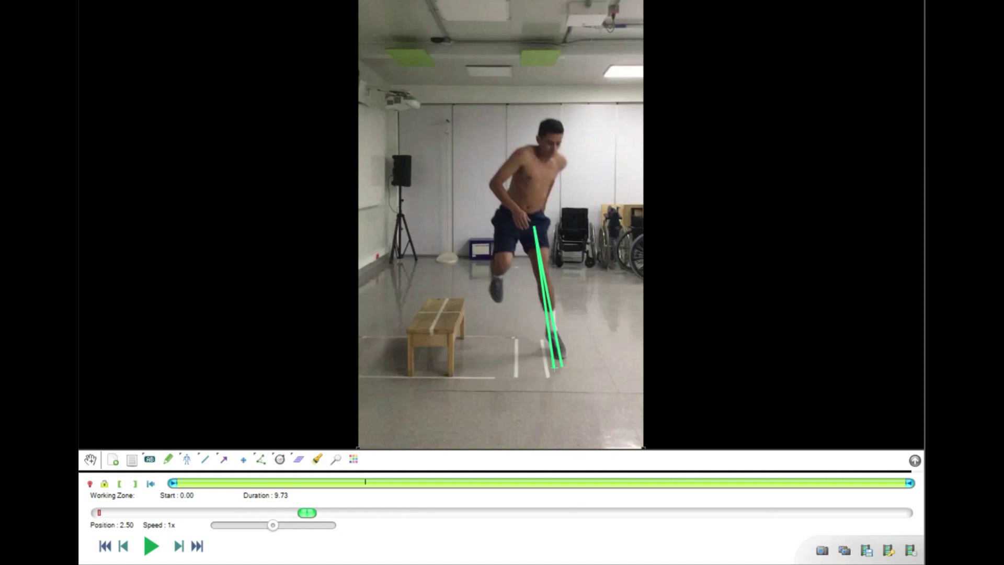
left_click_drag(554, 368, 549, 368)
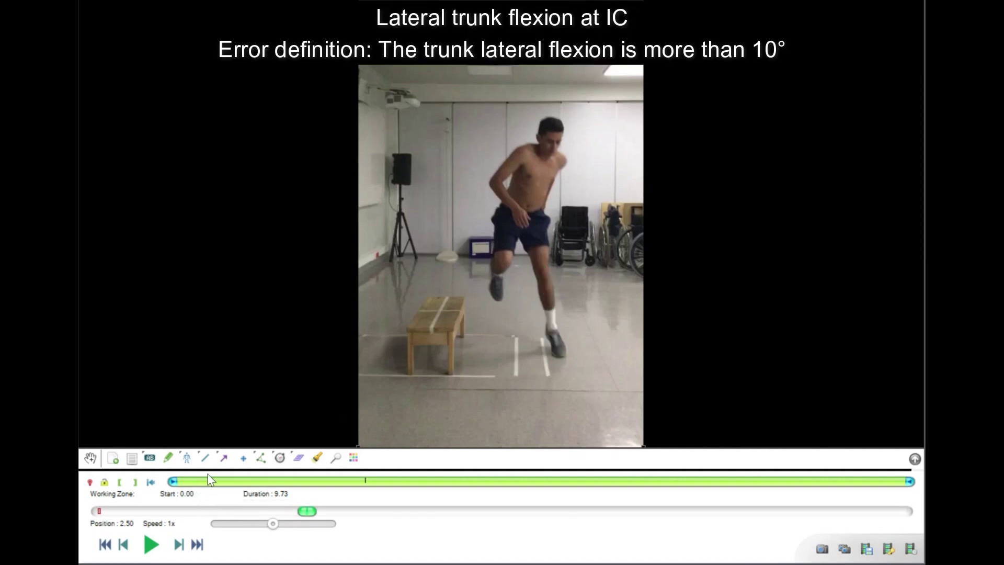
Measure lateral trunk flexion on the front view with an Angle centred on the pelvis, between the vertical and the trunk line to the neck.
left_click(258, 458)
left_click(525, 217)
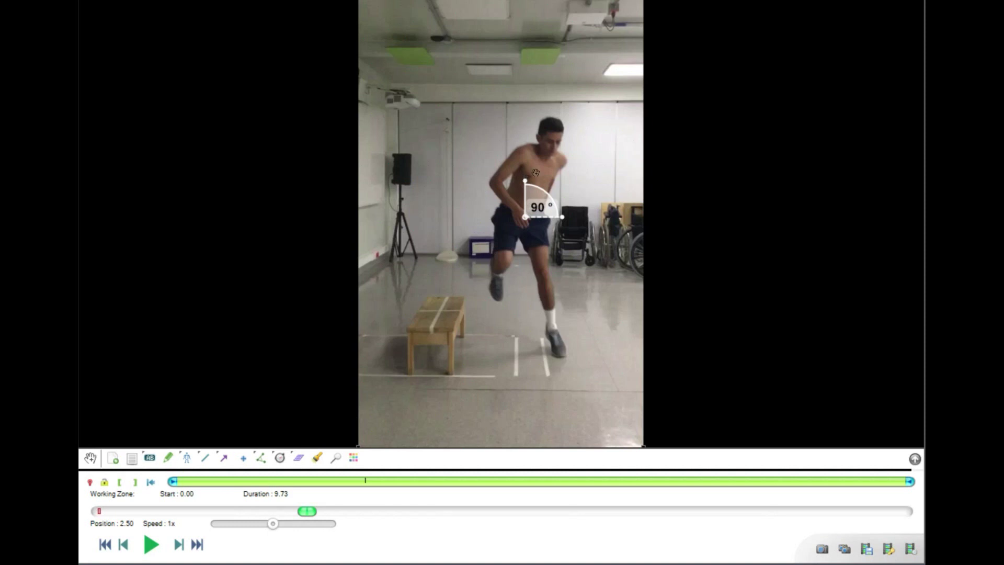
left_click_drag(563, 216, 554, 145)
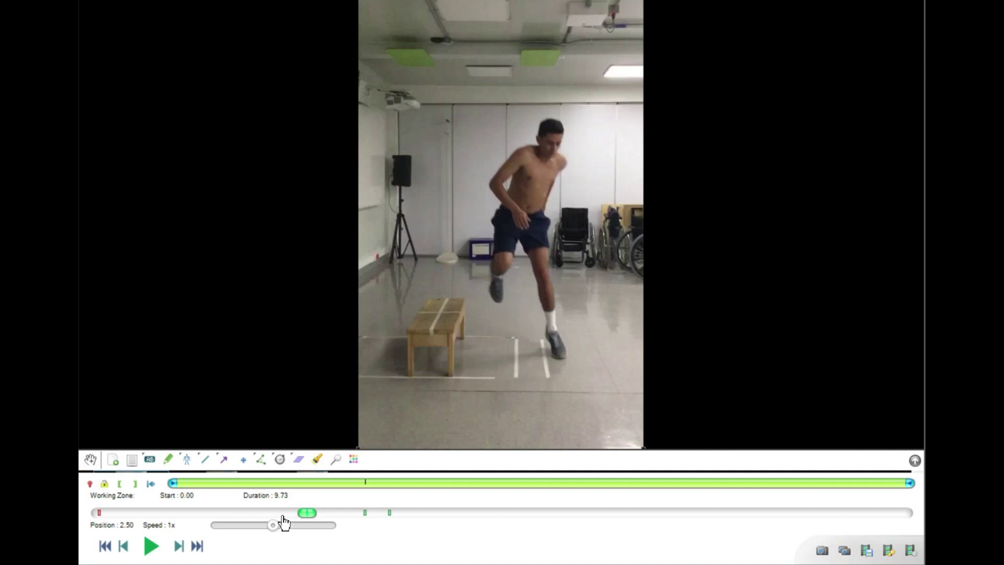
Advance the front-view video frame by frame to position 3.00, with the landing foot flat on the floor.
left_click(181, 548)
left_click(180, 548)
left_click(180, 547)
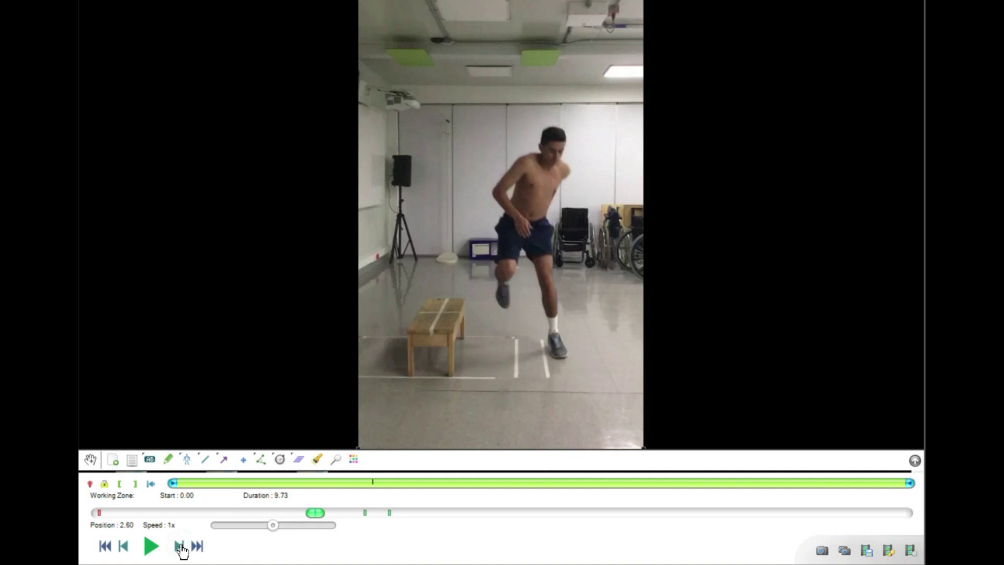
left_click(181, 547)
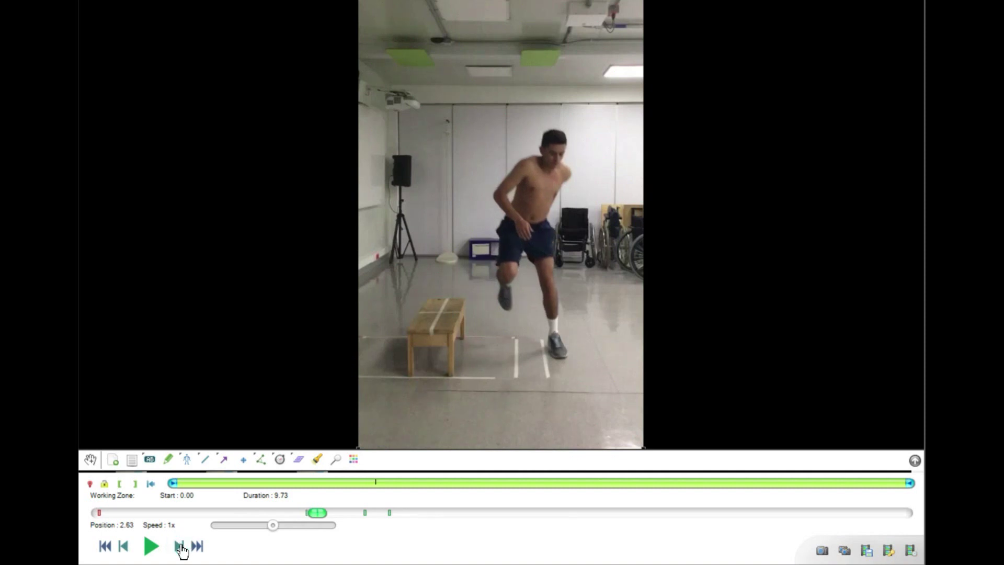
left_click(180, 548)
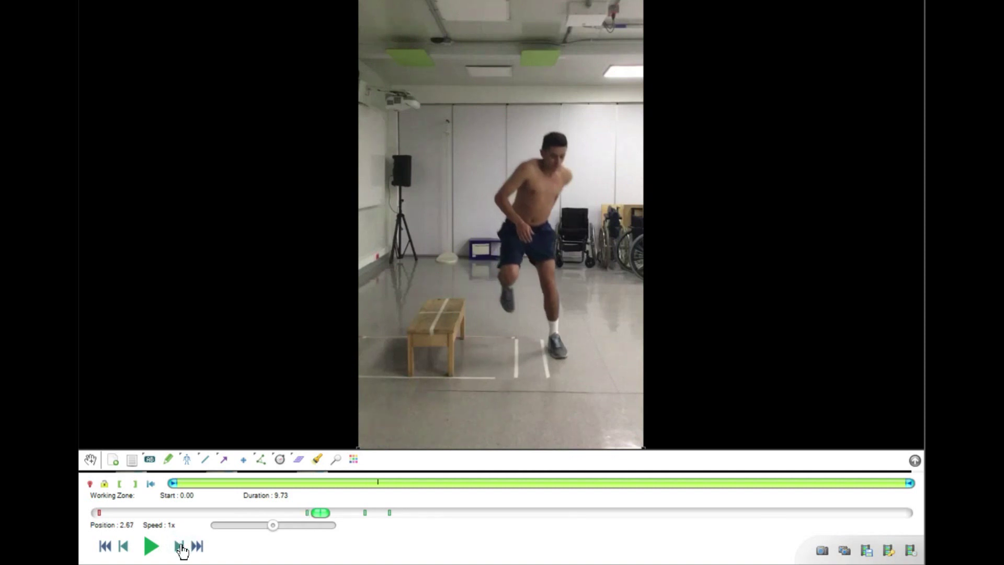
left_click(180, 548)
left_click(180, 548)
left_click(180, 548)
left_click(180, 548)
left_click(181, 548)
left_click(180, 548)
left_click(180, 548)
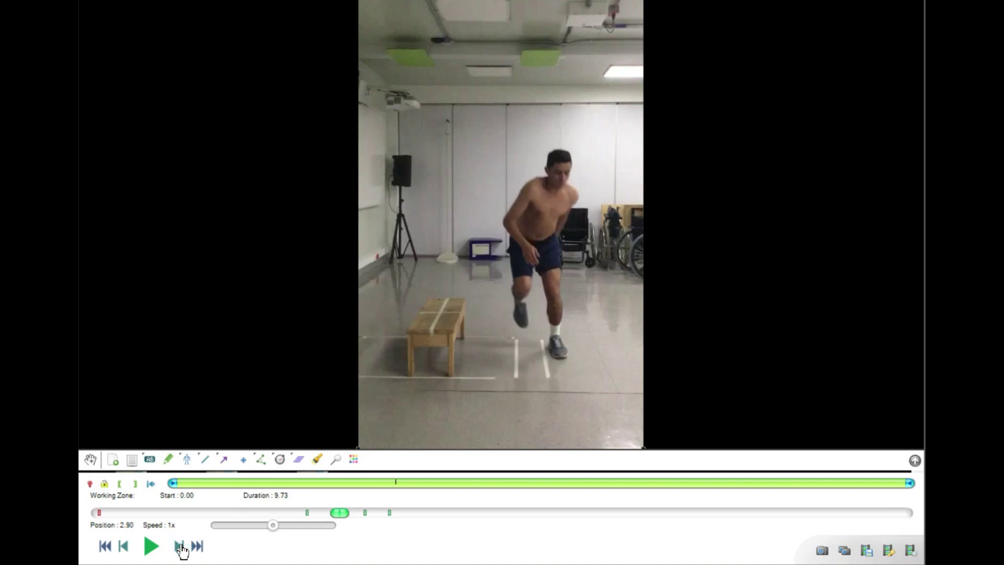
left_click(180, 547)
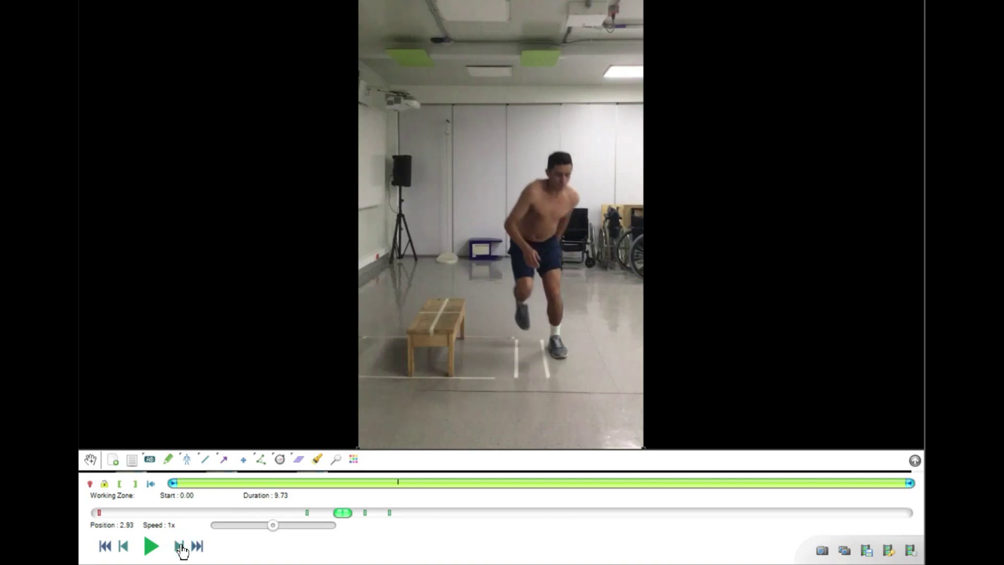
left_click(180, 548)
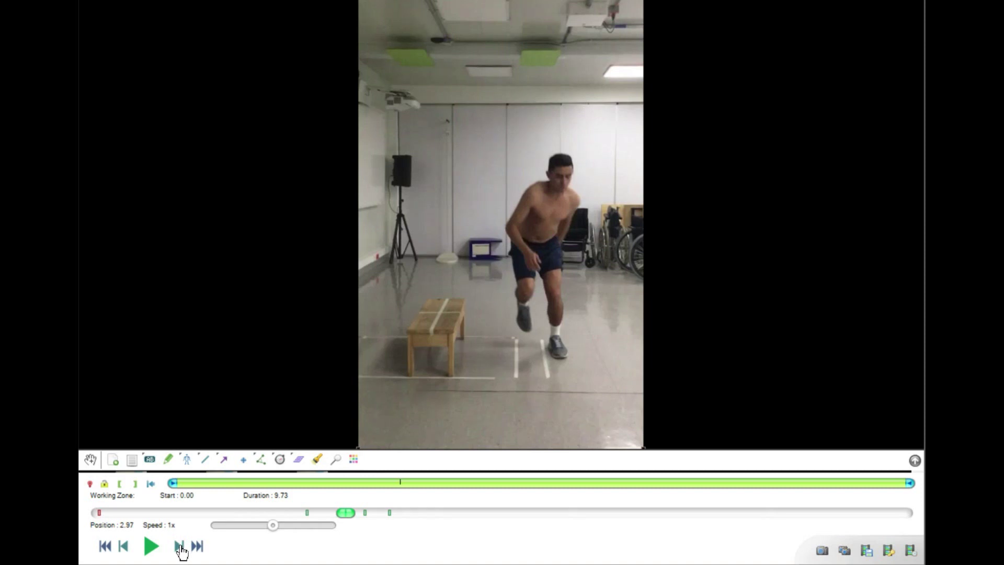
left_click(180, 548)
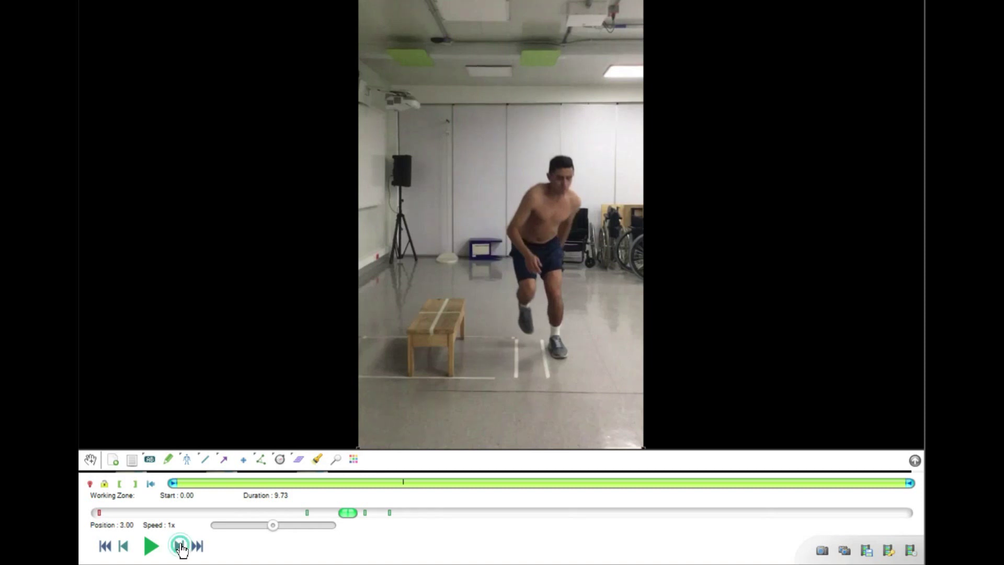
Measure foot rotation with an Angle centred on the landing ankle, one arm straight down and the other along the foot towards the toes.
left_click(261, 459)
left_click(556, 334)
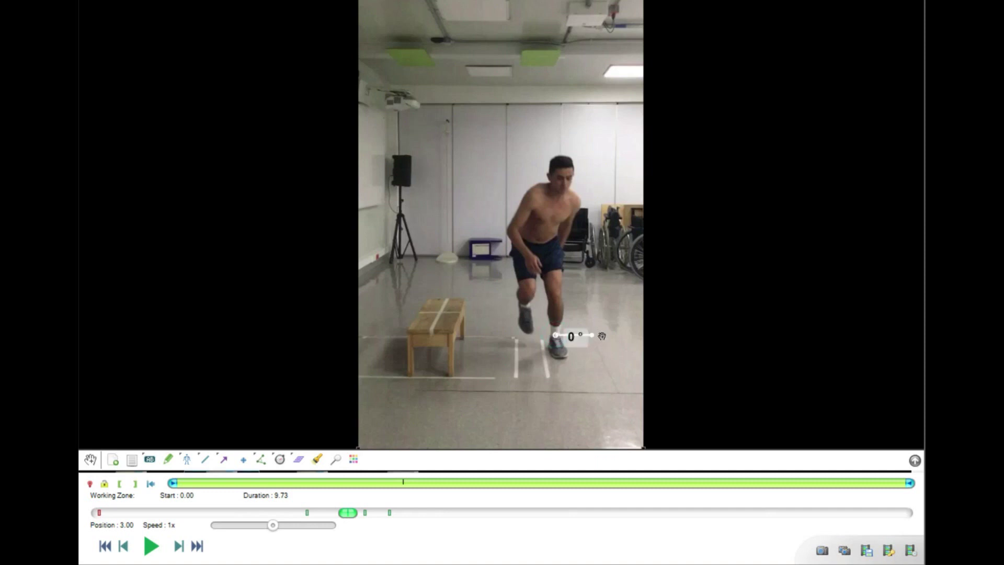
mouse_move(592, 337)
left_mouse_down()
mouse_move(576, 368)
mouse_move(555, 374)
left_mouse_up()
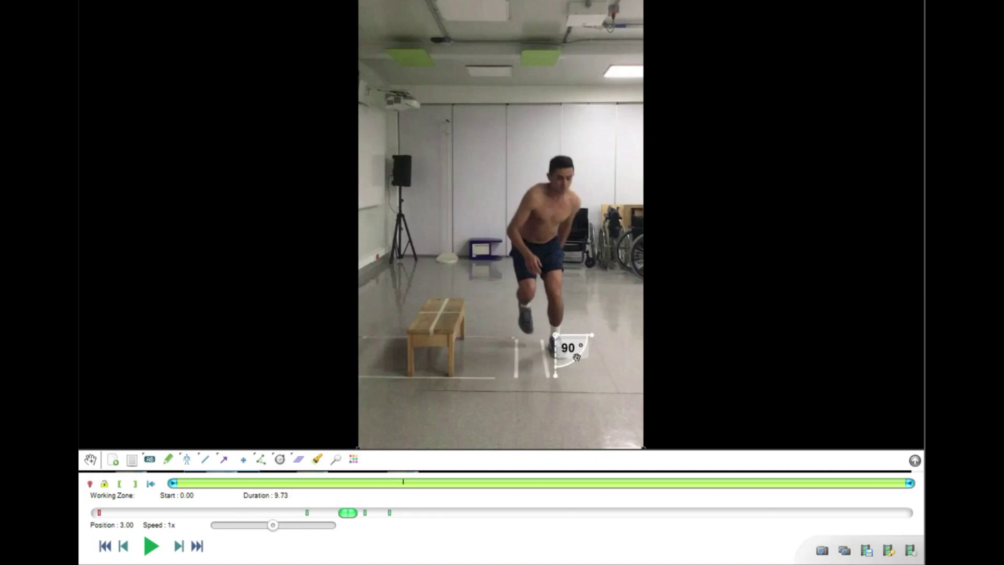
left_click_drag(590, 335, 564, 373)
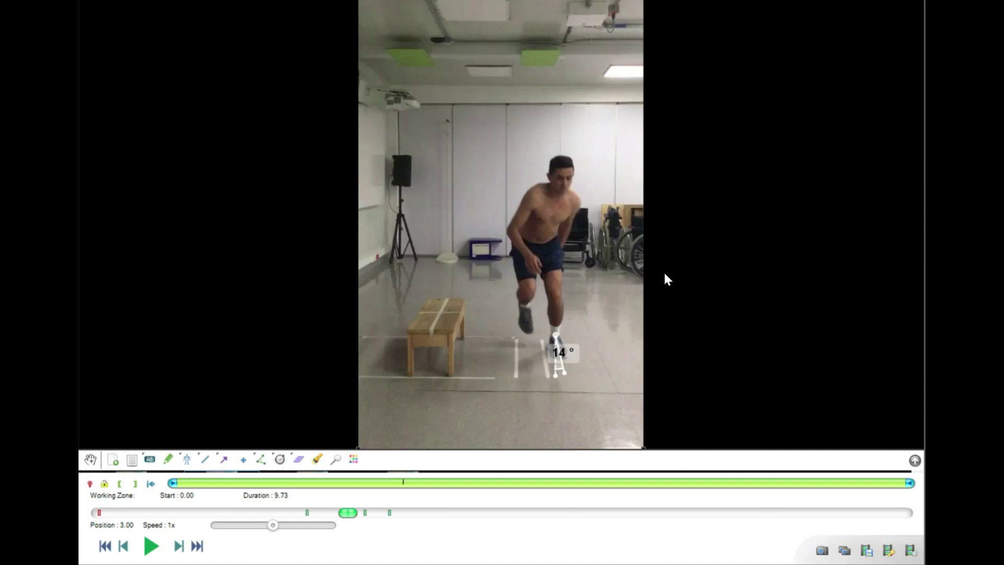
Step the side-view video frame by frame to the point of maximum knee flexion, at position 8.57.
left_click(179, 546)
left_click(179, 547)
left_click(179, 546)
left_click(178, 546)
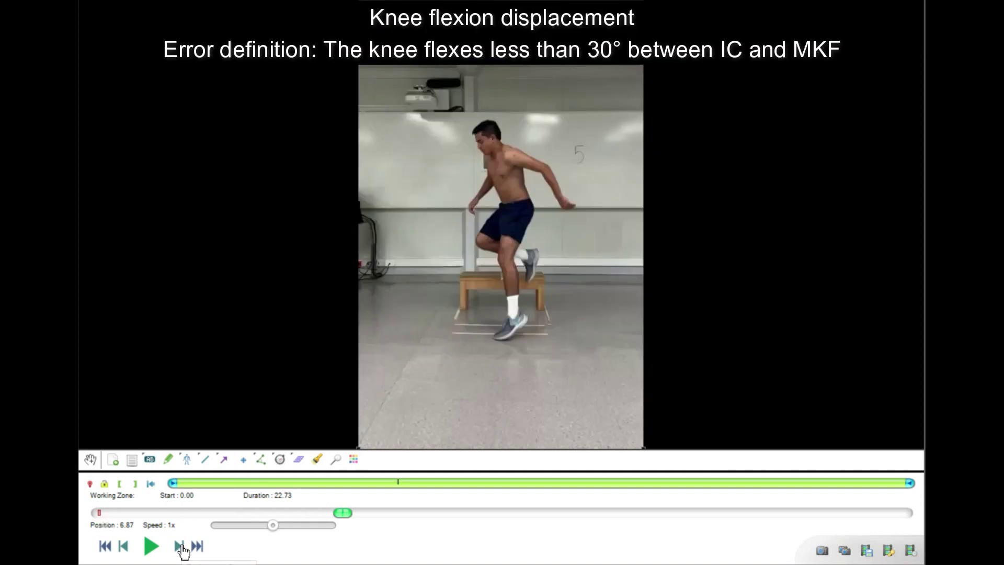
left_click(178, 546)
left_click(179, 546)
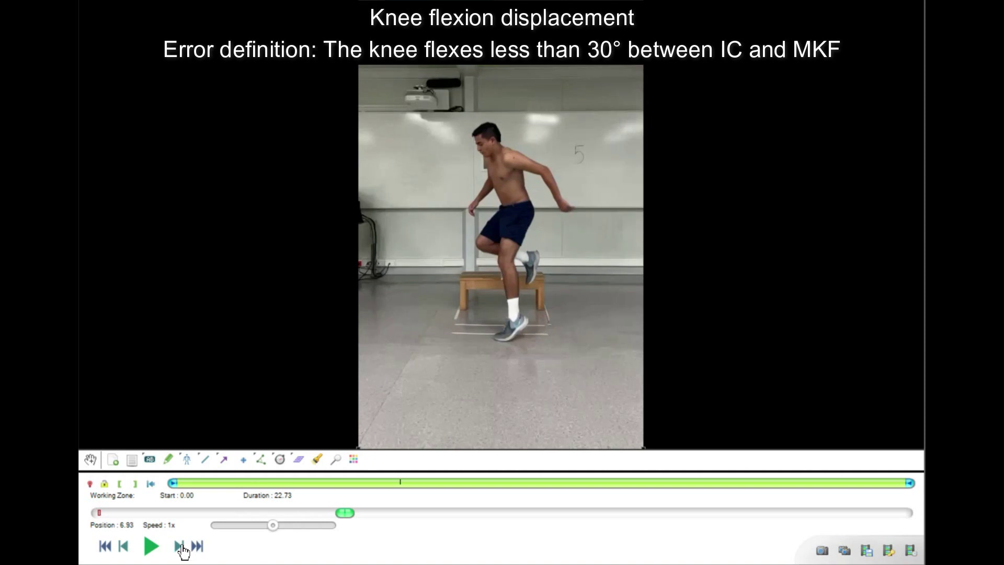
left_click(178, 546)
left_click(179, 547)
left_click(179, 546)
left_click(179, 547)
left_click(178, 546)
left_click(179, 546)
left_click(179, 547)
left_click(179, 546)
left_click(178, 546)
left_click(179, 546)
left_click(179, 546)
left_click(179, 547)
left_click(179, 546)
left_click(179, 546)
left_click(179, 546)
left_click(179, 547)
left_click(178, 546)
left_click(179, 546)
left_click(179, 546)
left_click(178, 546)
left_click(179, 546)
left_click(179, 546)
left_click(179, 546)
left_click(179, 546)
left_click(179, 546)
left_click(179, 546)
left_click(179, 546)
left_click(179, 546)
left_click(179, 547)
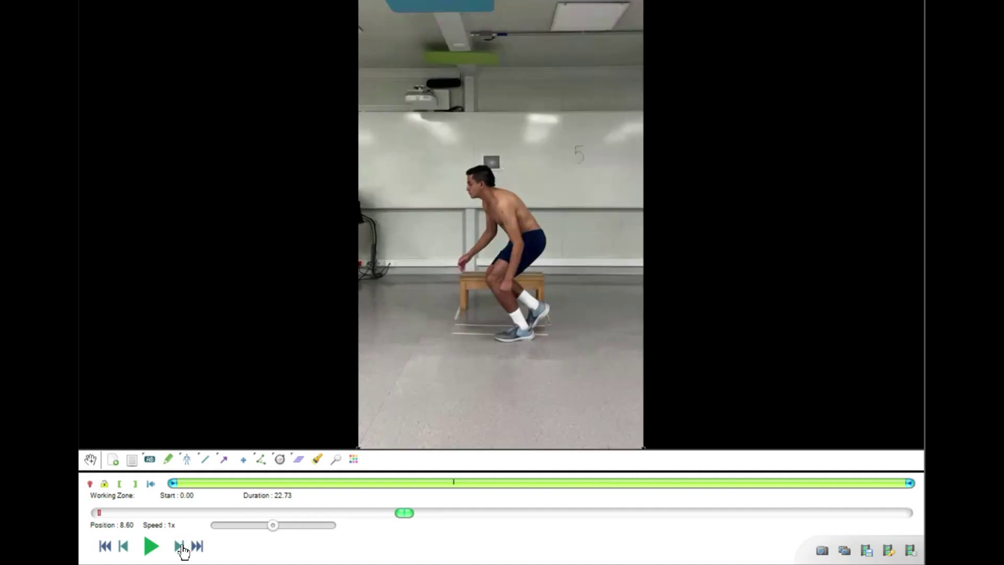
left_click(179, 546)
left_click(179, 546)
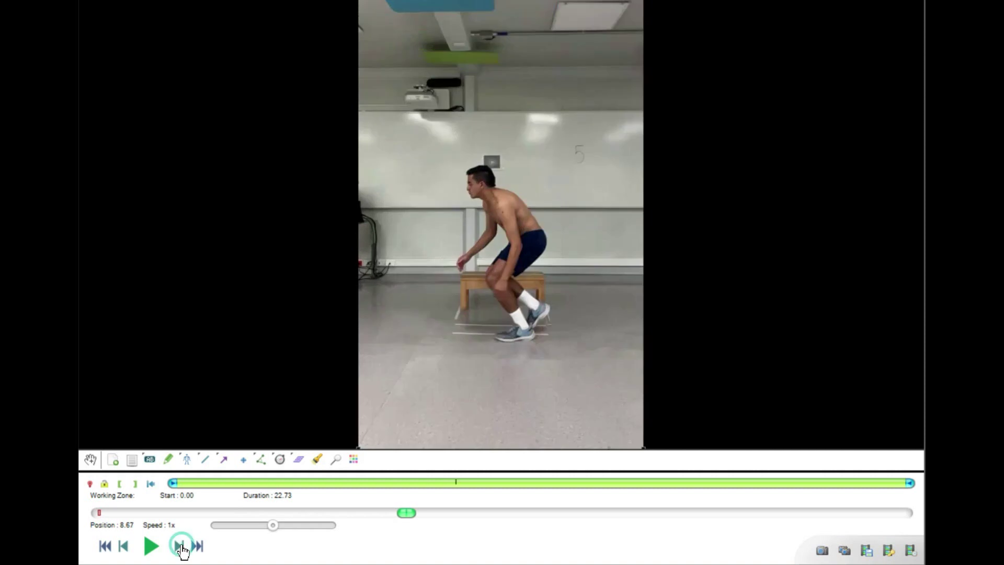
left_click(124, 546)
left_click(123, 547)
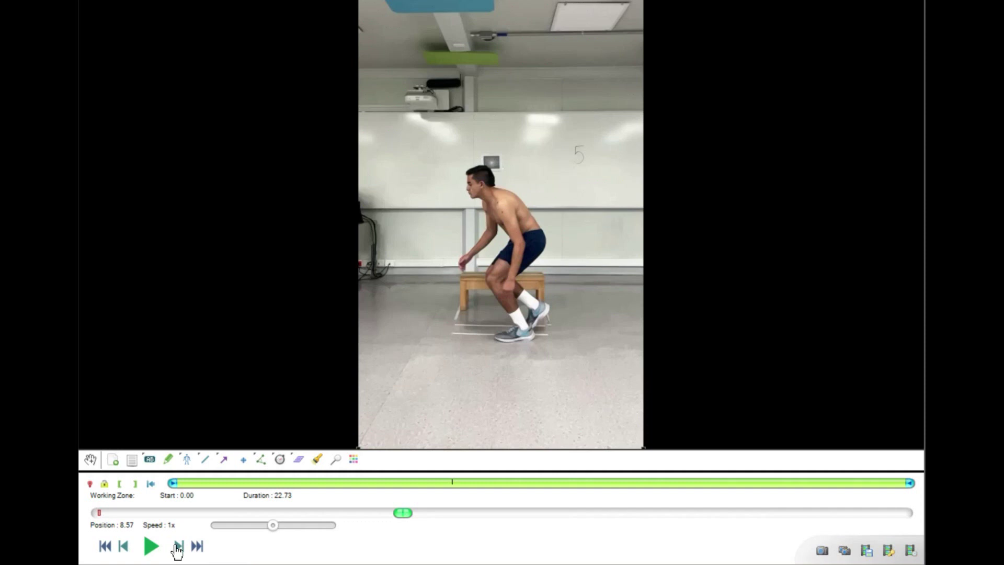
Place an Angle centred on the landing knee in the side view to measure knee flexion at maximum knee flexion.
left_click(260, 458)
left_click(912, 381)
left_click(494, 279)
left_click(910, 380)
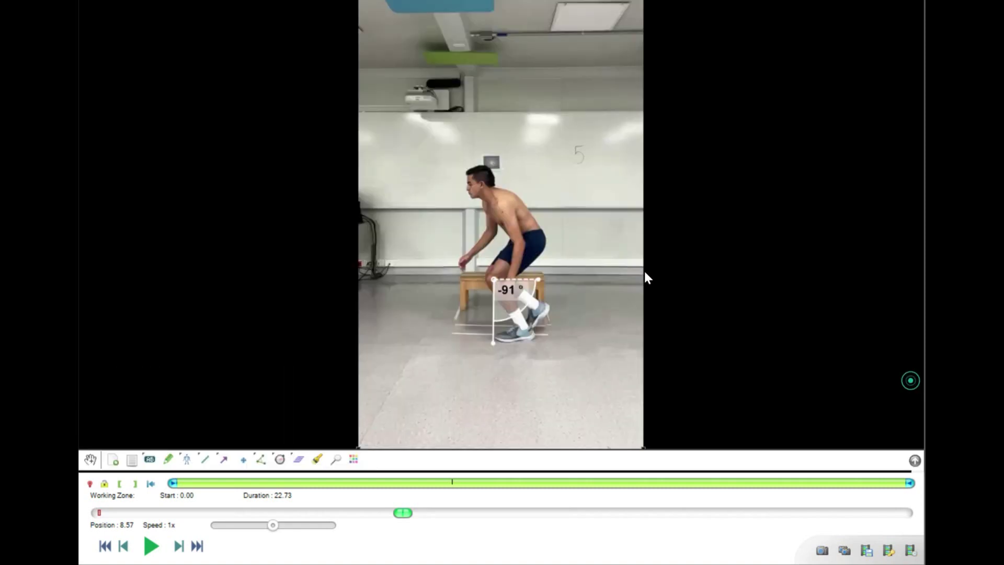
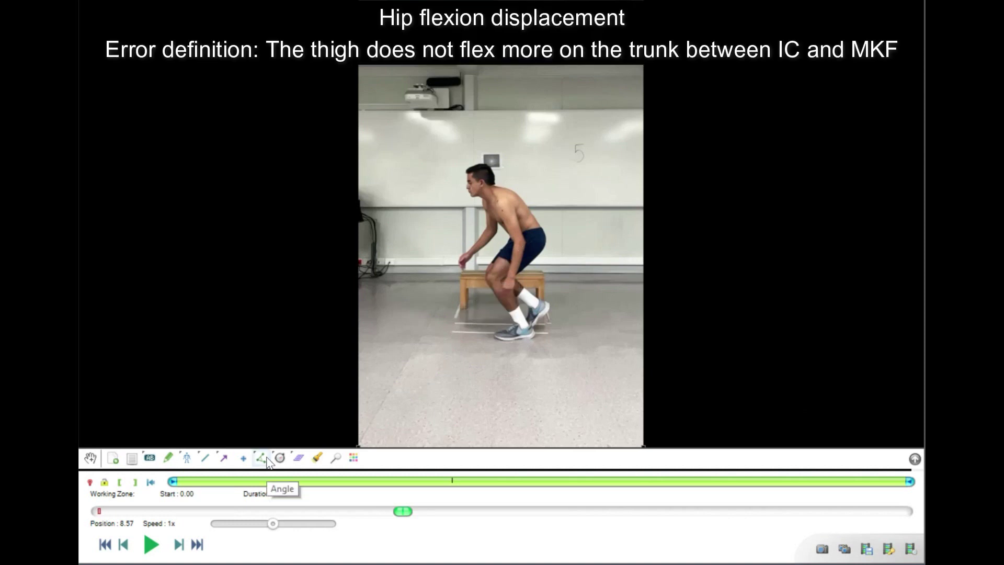
Measure hip flexion on the side view with an Angle centred on the hip, one arm to the knee and the other to the neck.
left_click(261, 458)
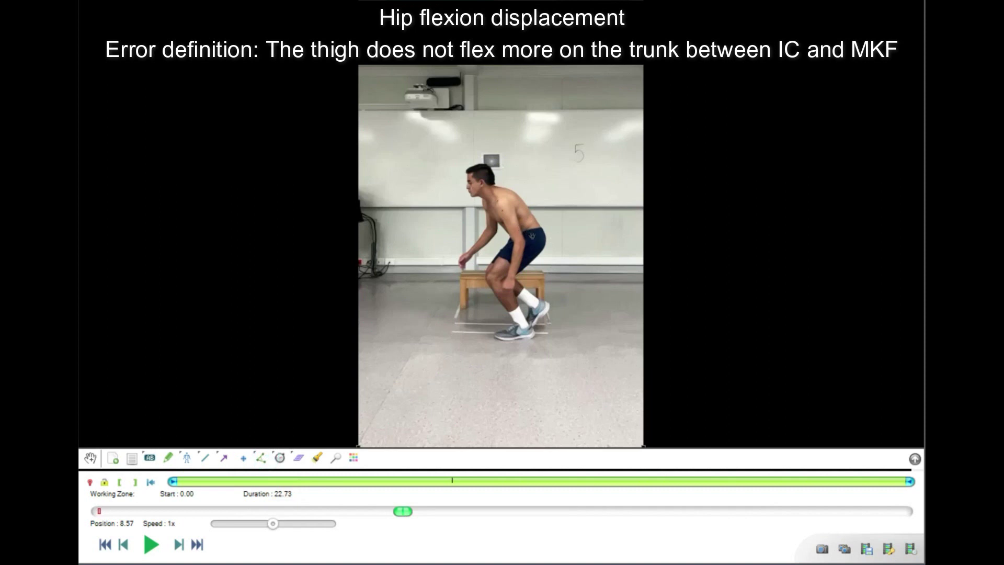
left_click(261, 459)
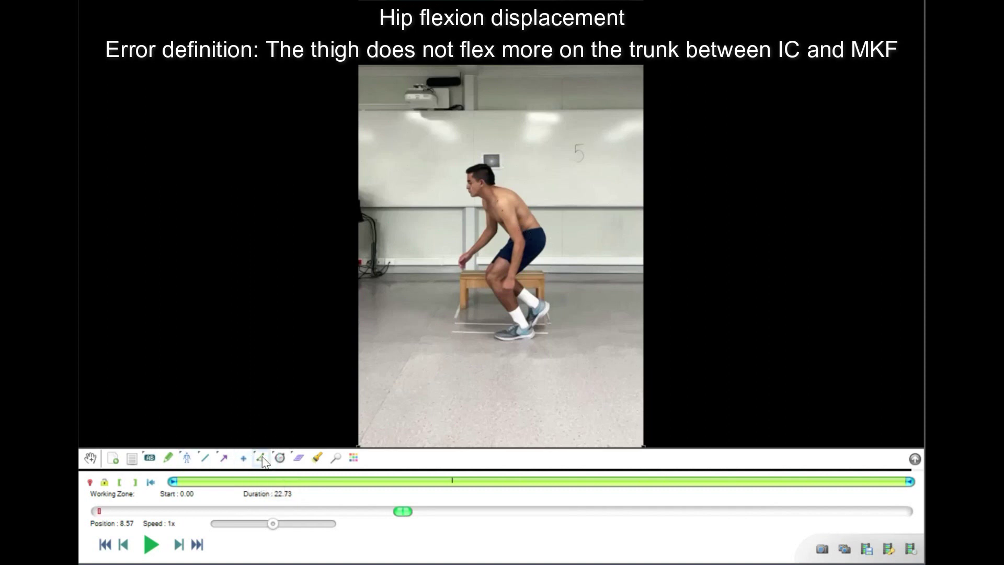
left_click(530, 241)
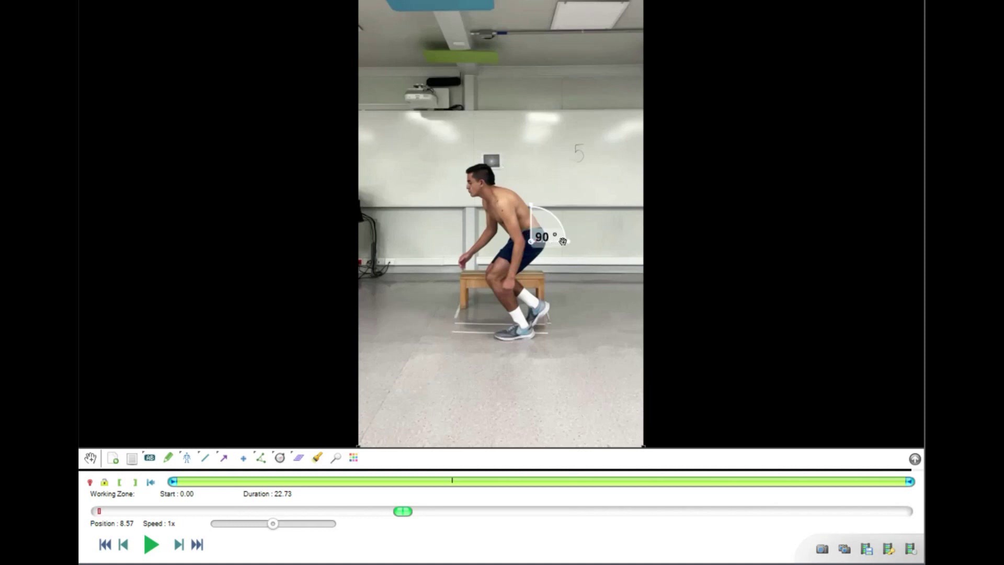
left_click_drag(512, 273, 496, 277)
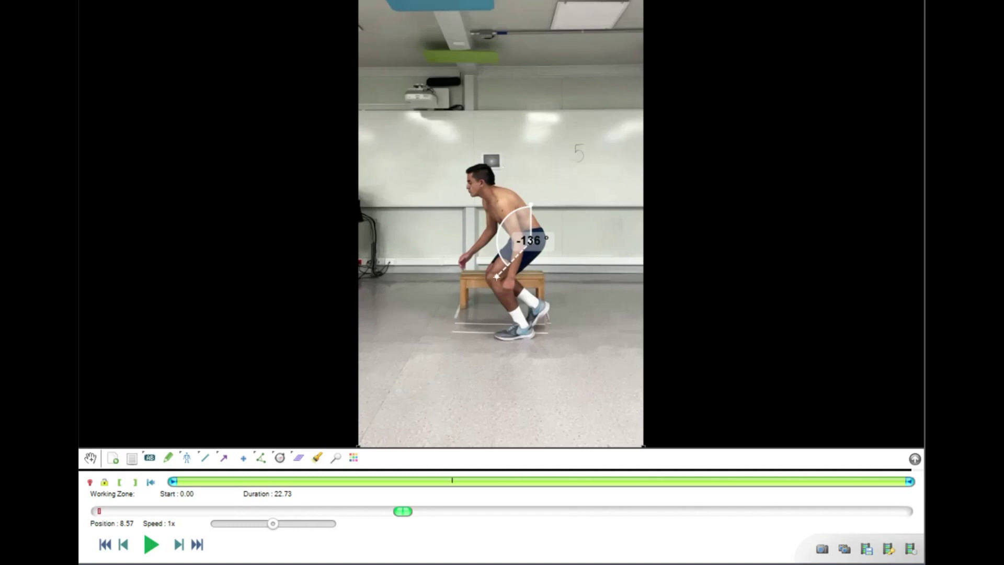
left_click_drag(531, 205, 494, 191)
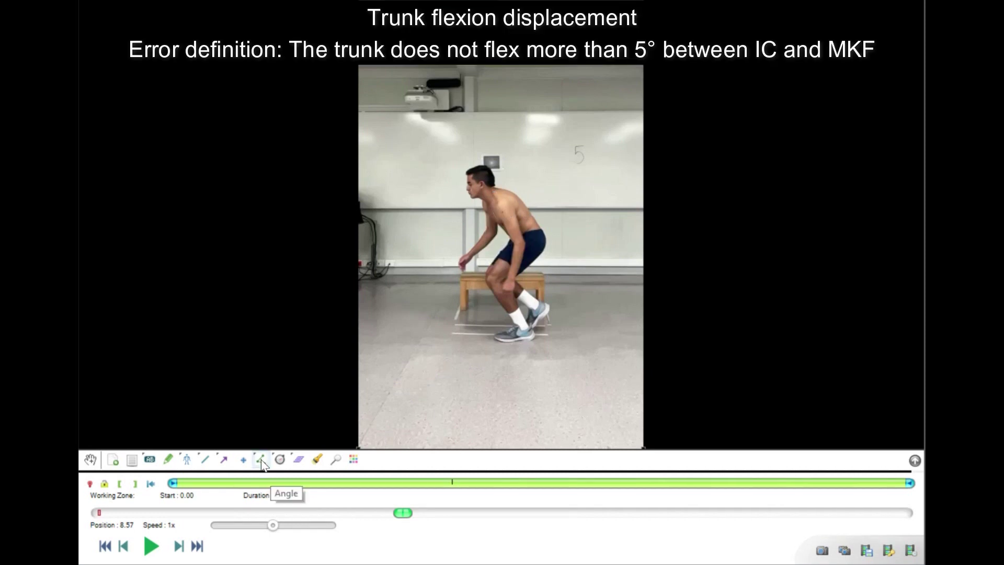
Measure trunk flexion on the side view with an Angle centred on the hip, between the vertical and the trunk line to the neck.
left_click(261, 460)
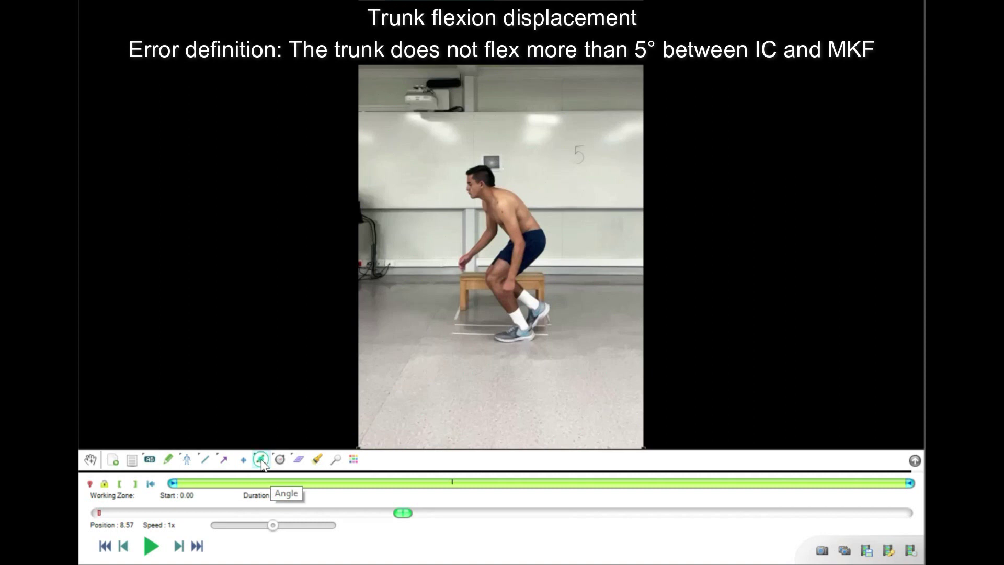
left_click(533, 244)
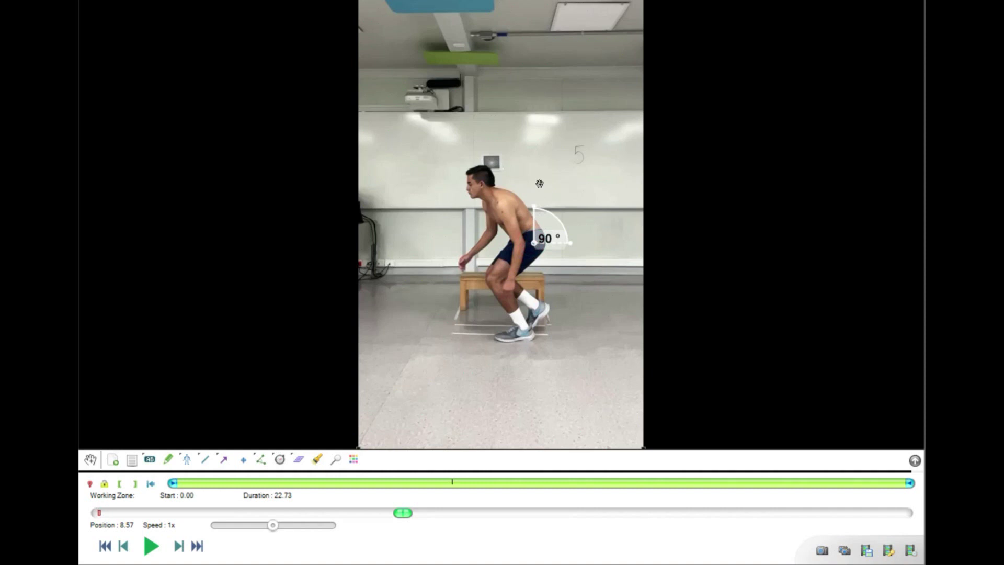
left_click(572, 243)
left_click_drag(535, 197, 501, 188)
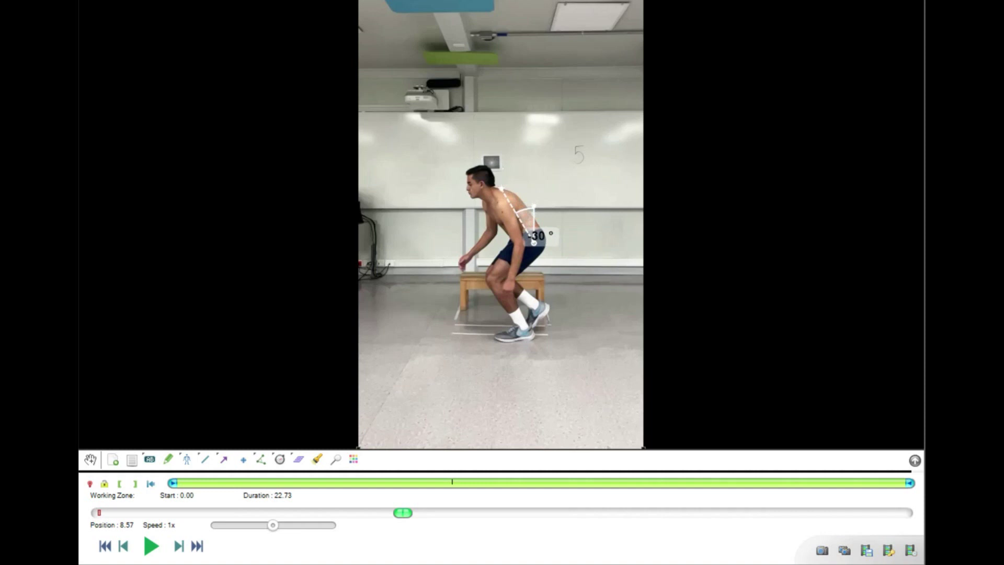
left_click_drag(501, 188, 492, 188)
left_click_drag(491, 188, 489, 191)
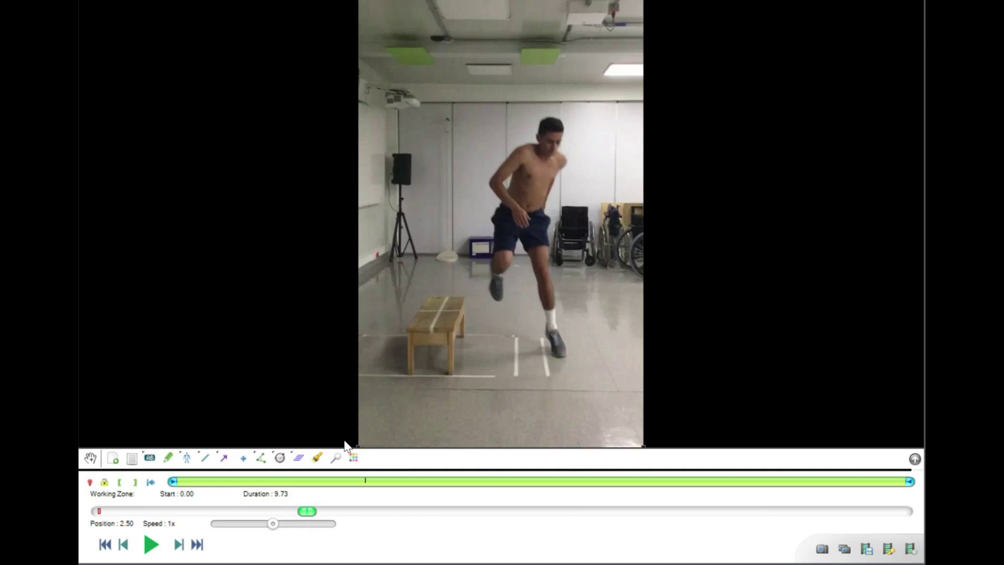
Examine the front-view landing frame by frame from initial contact up to position 3.17.
left_click(181, 546)
left_click(182, 547)
left_click(181, 546)
left_click(181, 547)
left_click(181, 547)
left_click(182, 547)
left_click(181, 547)
left_click(182, 547)
left_click(181, 546)
left_click(182, 547)
left_click(182, 547)
left_click(181, 546)
left_click(181, 547)
left_click(182, 547)
left_click(181, 547)
left_click(182, 547)
left_click(181, 546)
left_click(181, 547)
left_click(182, 547)
left_click(181, 547)
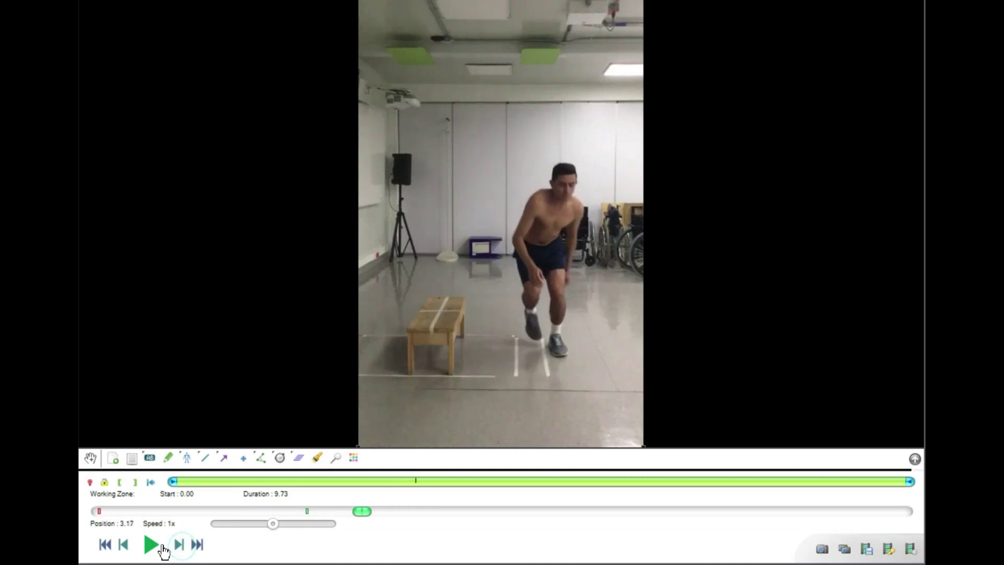
Step the front-view video back to the frame at position 2.77.
left_click(124, 545)
left_click(123, 545)
left_click(123, 545)
left_click(124, 545)
left_click(124, 545)
left_click(124, 545)
left_click(123, 545)
left_click(126, 545)
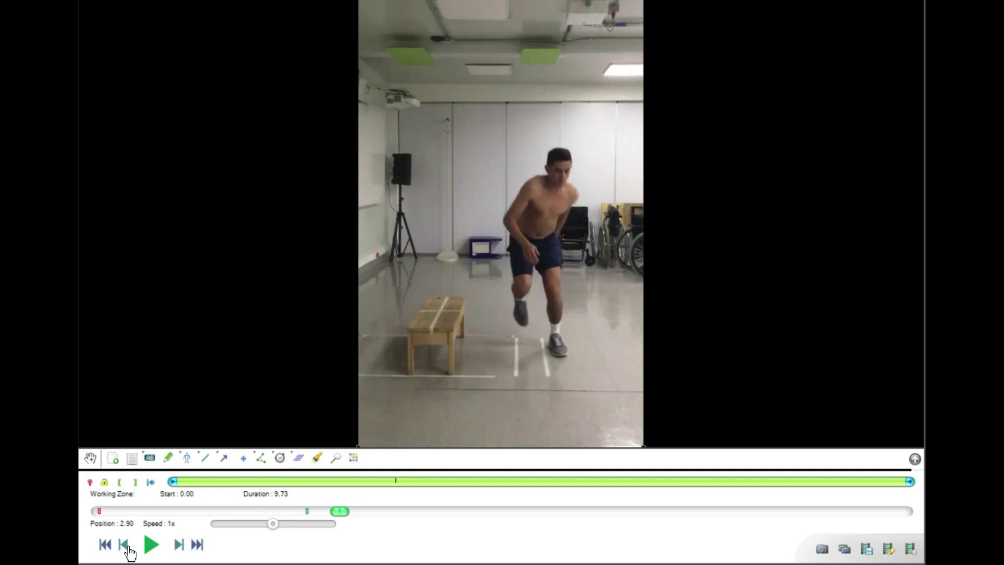
left_click(126, 546)
left_click(126, 546)
left_click(126, 545)
left_click(126, 545)
left_click(126, 545)
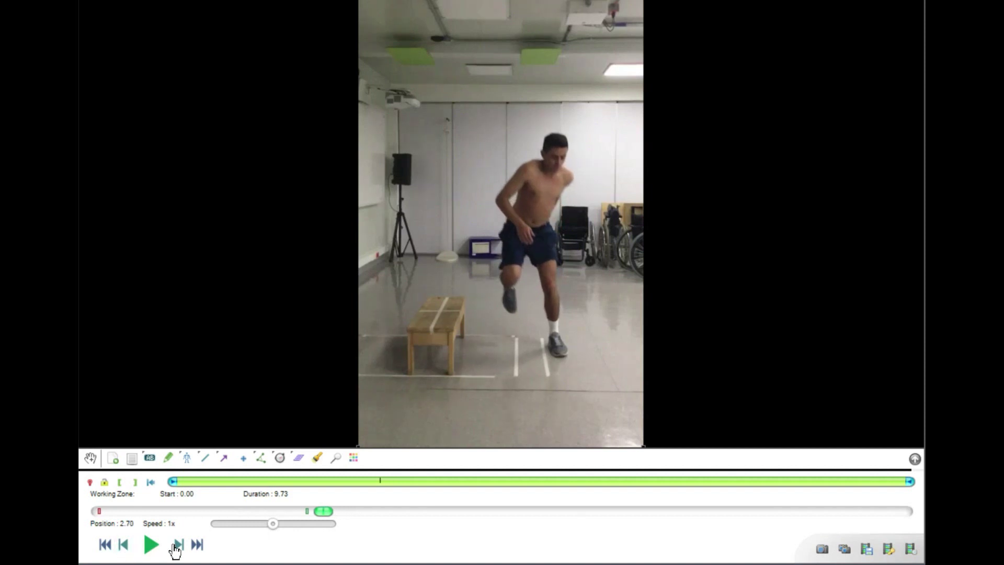
left_click(176, 546)
left_click(176, 545)
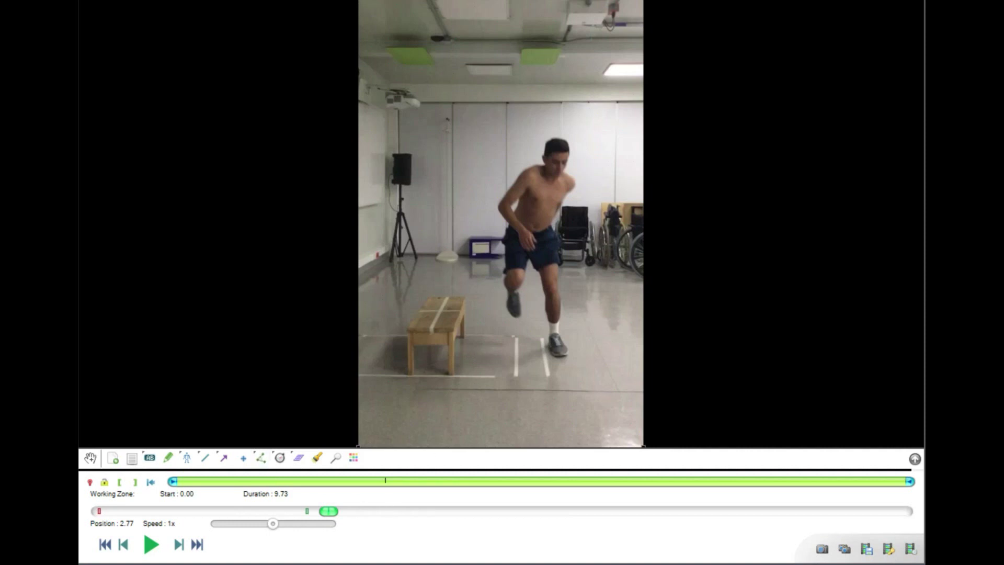
Display the coordinate system over the front view and shift its vertical axis sideways onto the knee of the landing leg.
key("alt+t")
key("Return")
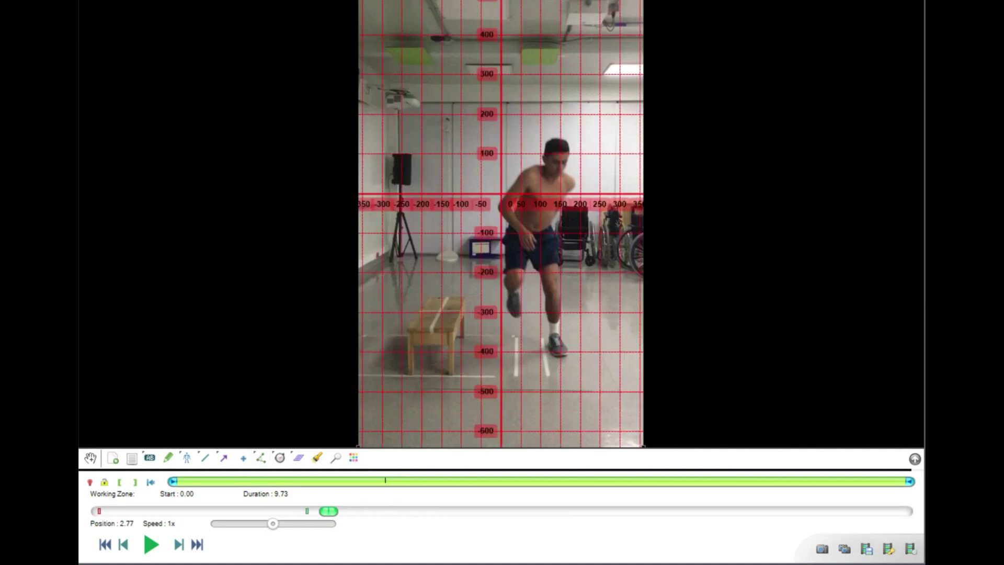
left_click_drag(512, 194, 553, 194)
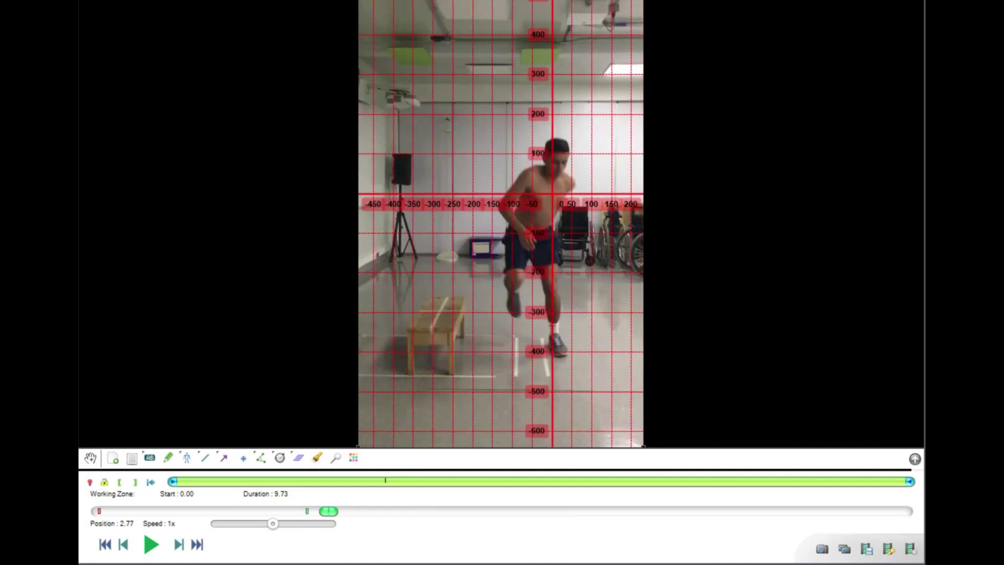
left_click_drag(553, 194, 552, 194)
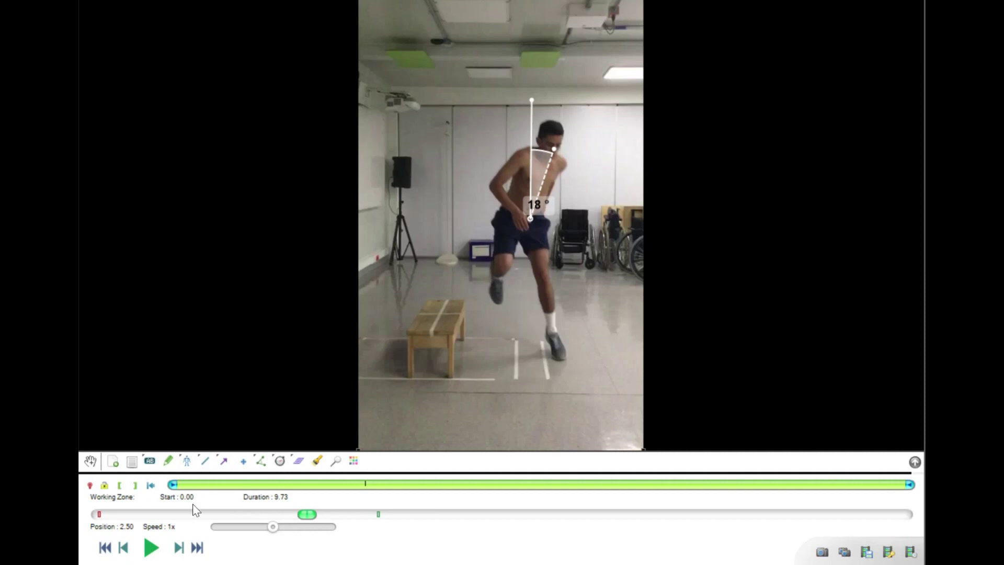
Advance the front view to position 2.63 and realign the lateral trunk Angle with the pelvis and neck.
left_click(178, 547)
left_click(178, 547)
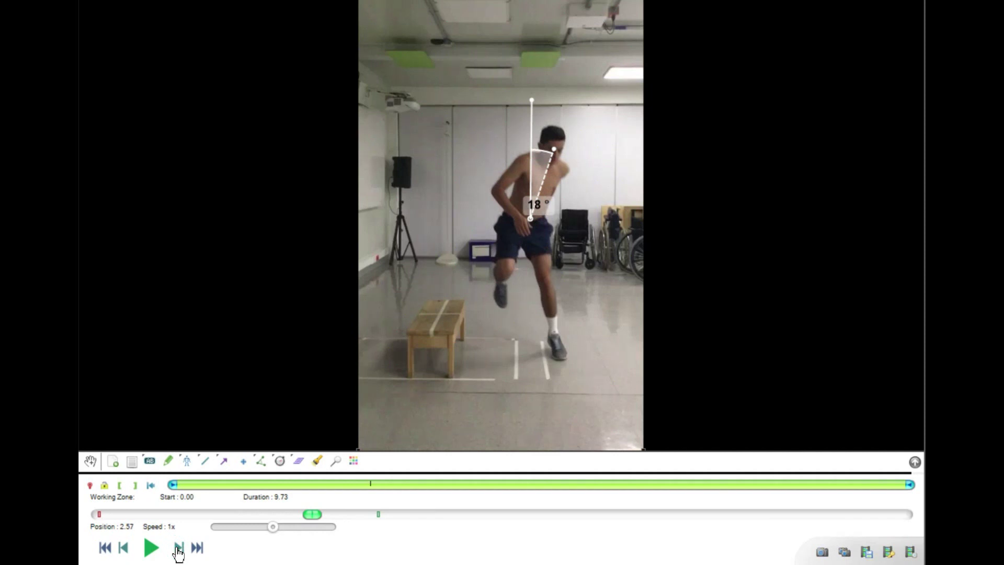
left_click(178, 548)
left_click(178, 548)
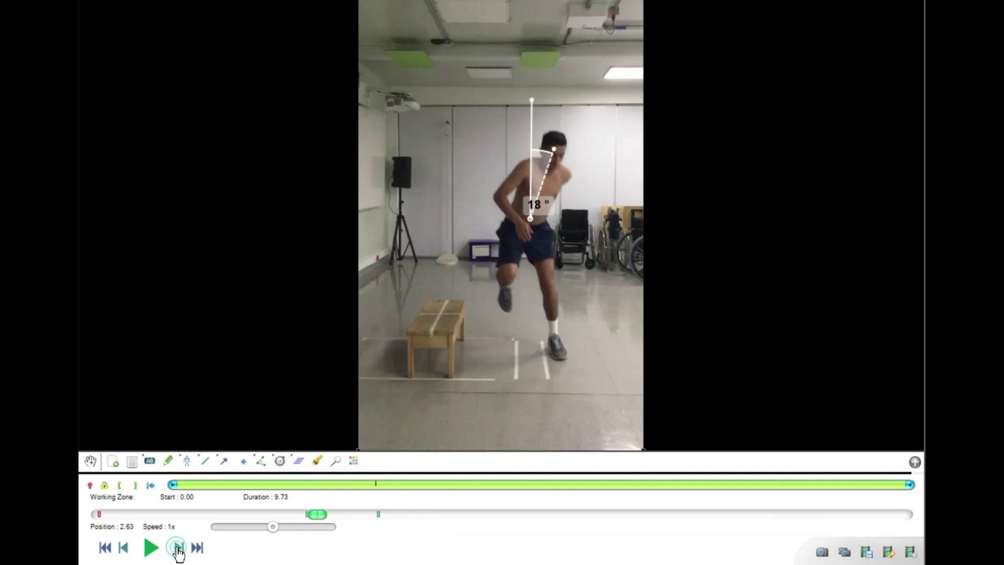
mouse_move(531, 180)
left_mouse_down()
mouse_move(539, 191)
mouse_move(556, 158)
left_mouse_up()
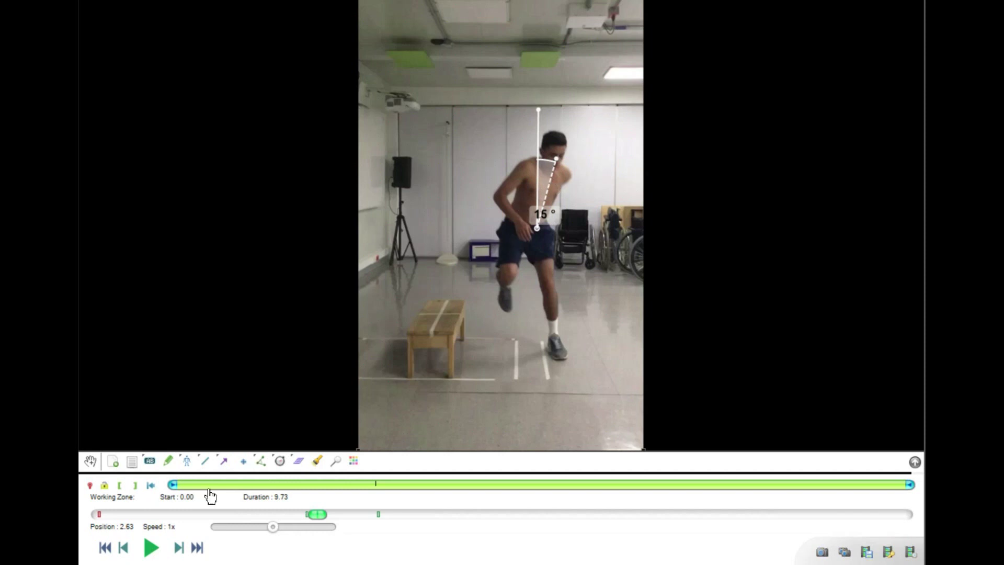
Advance the front view to position 2.93 and delete the lateral trunk Angle from the frame.
left_click(176, 549)
left_click(176, 549)
left_click(178, 549)
left_click(179, 549)
left_click(178, 548)
left_click(178, 549)
left_click(179, 548)
left_click(178, 549)
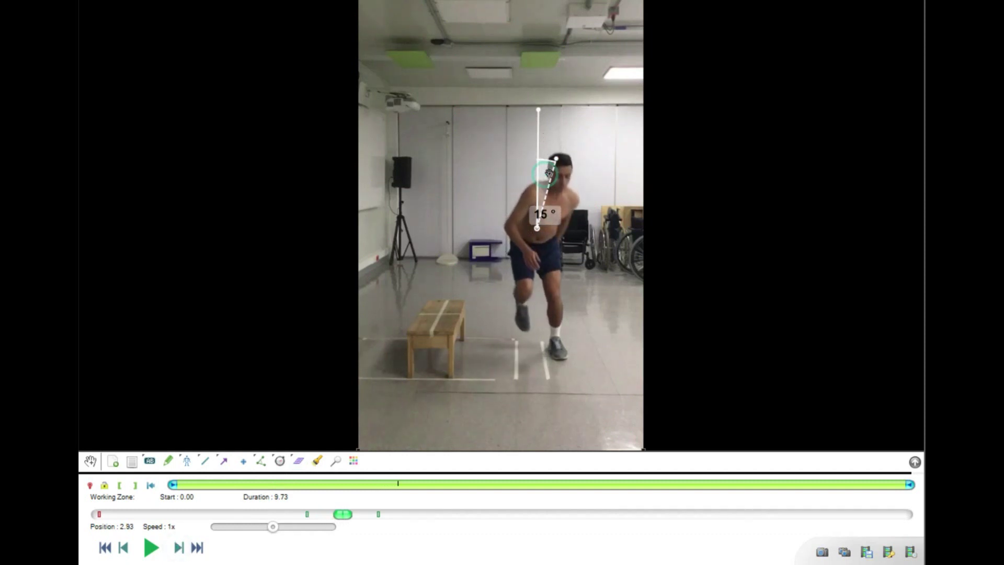
key("Delete")
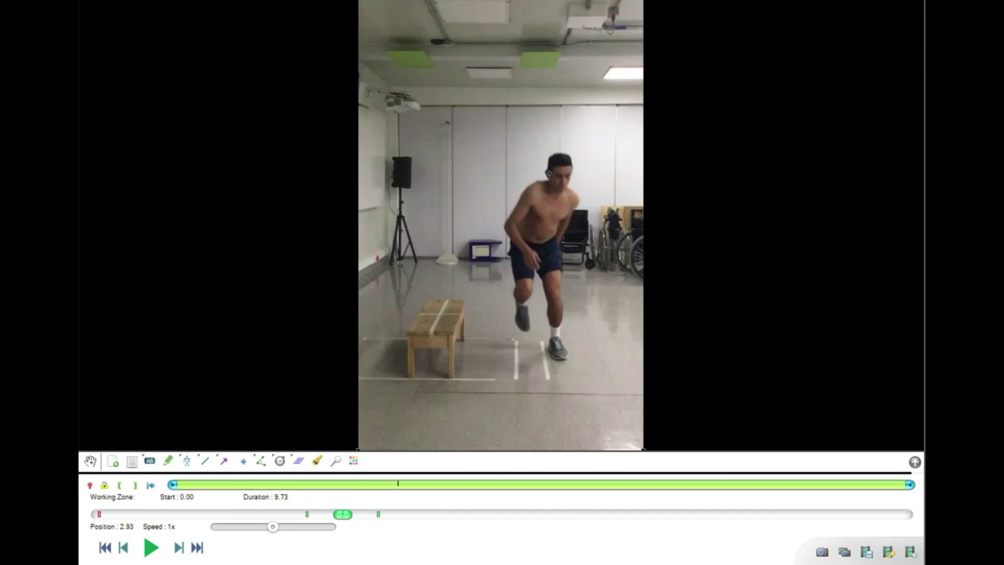